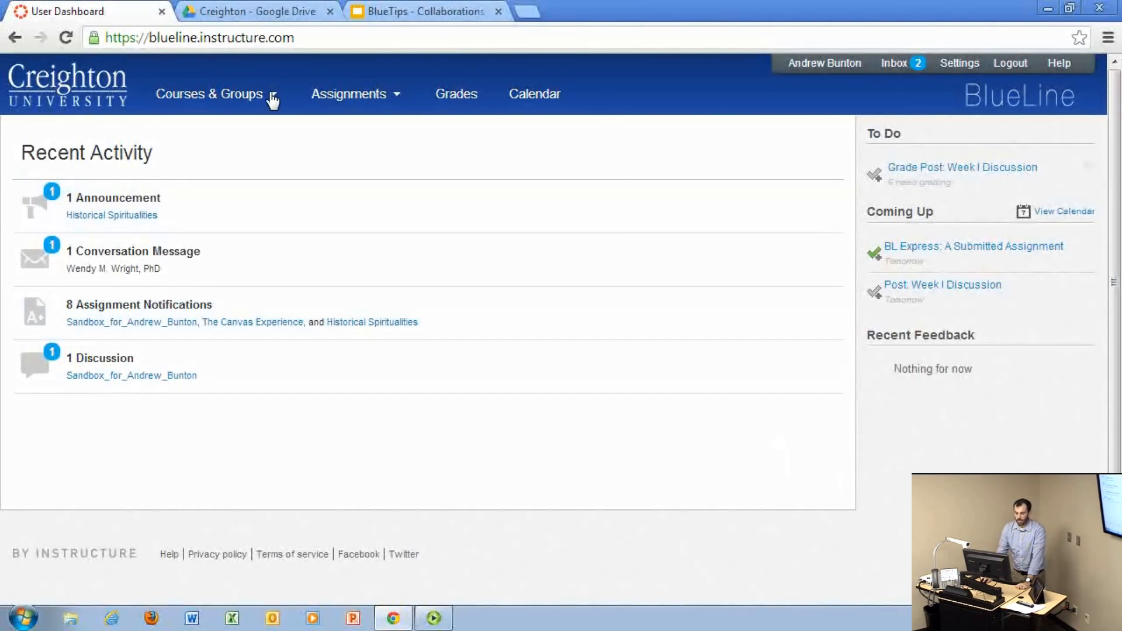
Step: Open the Collaborations page of the sandbox course from the personal course list
{"action": "mouse_move", "coordinate": [271, 99]}
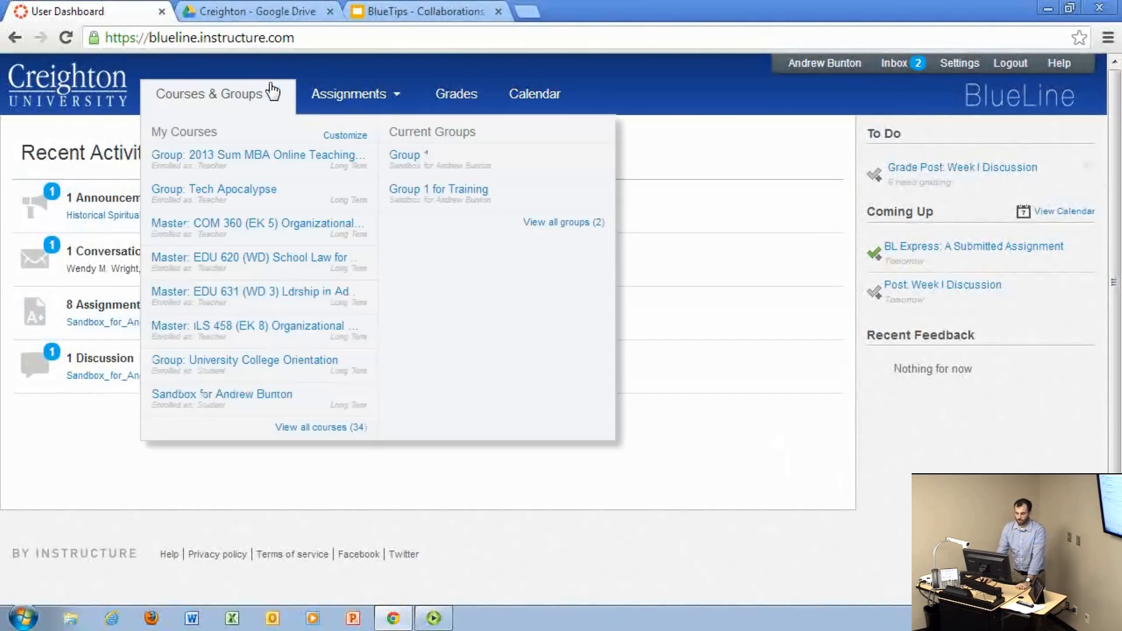
{"action": "left_click", "coordinate": [267, 413]}
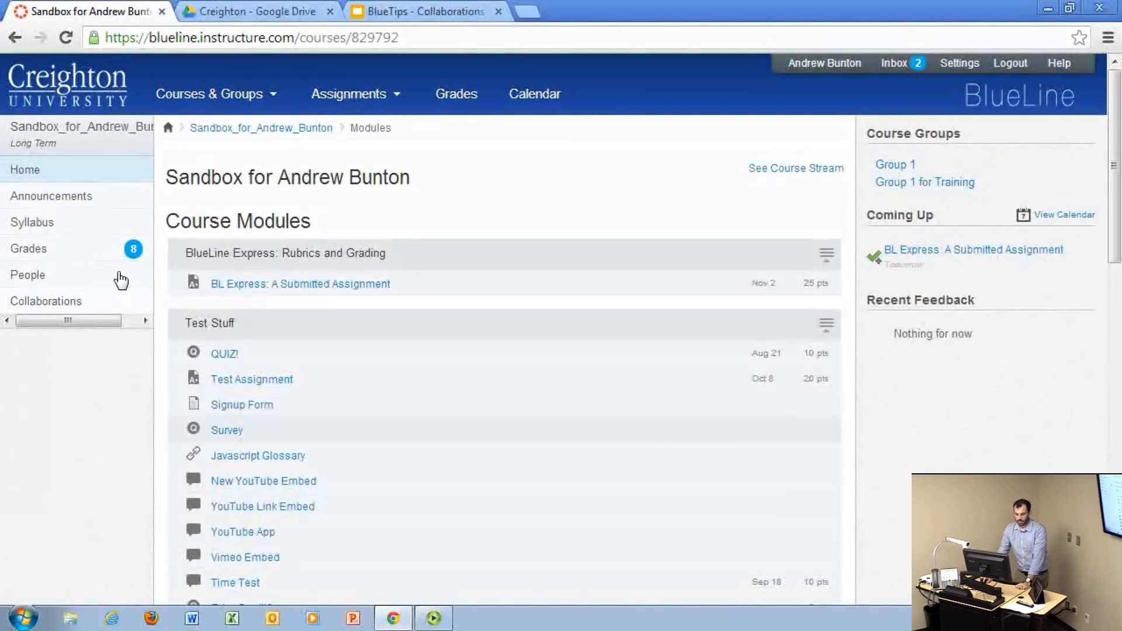
{"action": "left_click", "coordinate": [47, 302]}
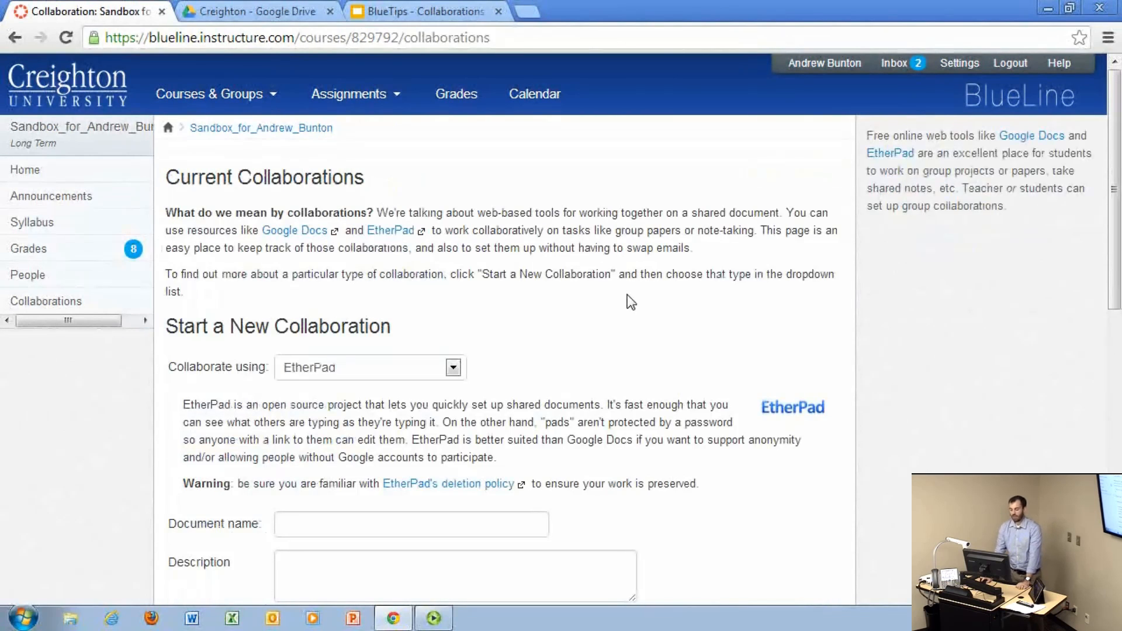
Step: Name the new EtherPad collaboration document "BlueTips!" and enter the description "Let's work on next week's BlueTips"
{"action": "scroll", "coordinate": [631, 299], "scroll_direction": "down", "scroll_amount": 2}
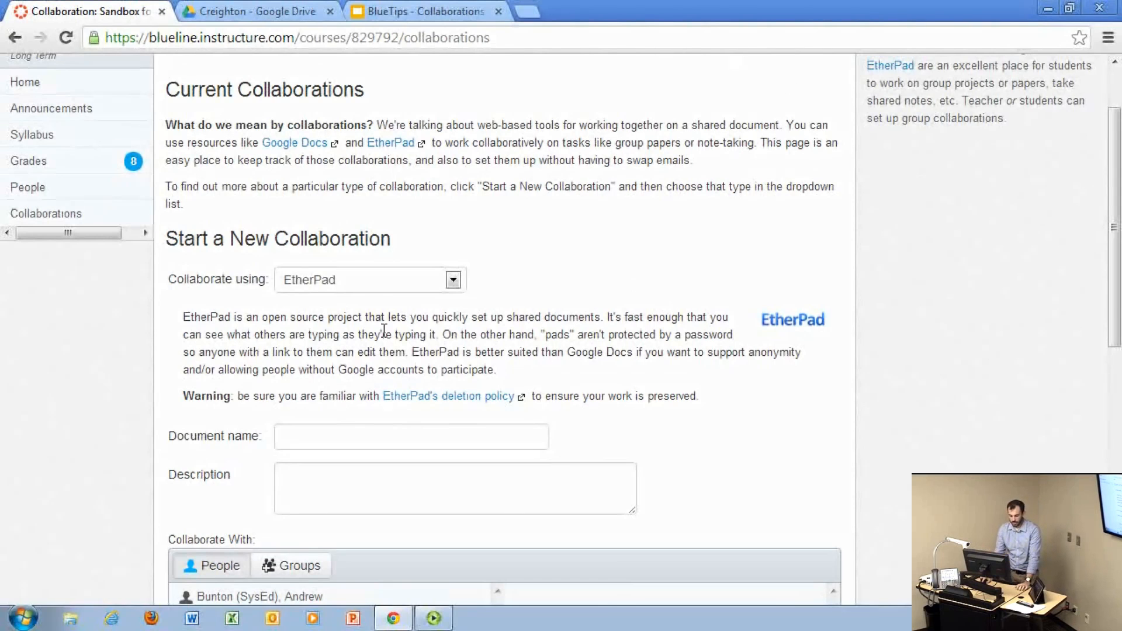
{"action": "scroll", "coordinate": [377, 327], "scroll_direction": "down", "scroll_amount": 6}
{"action": "mouse_move", "coordinate": [383, 331]}
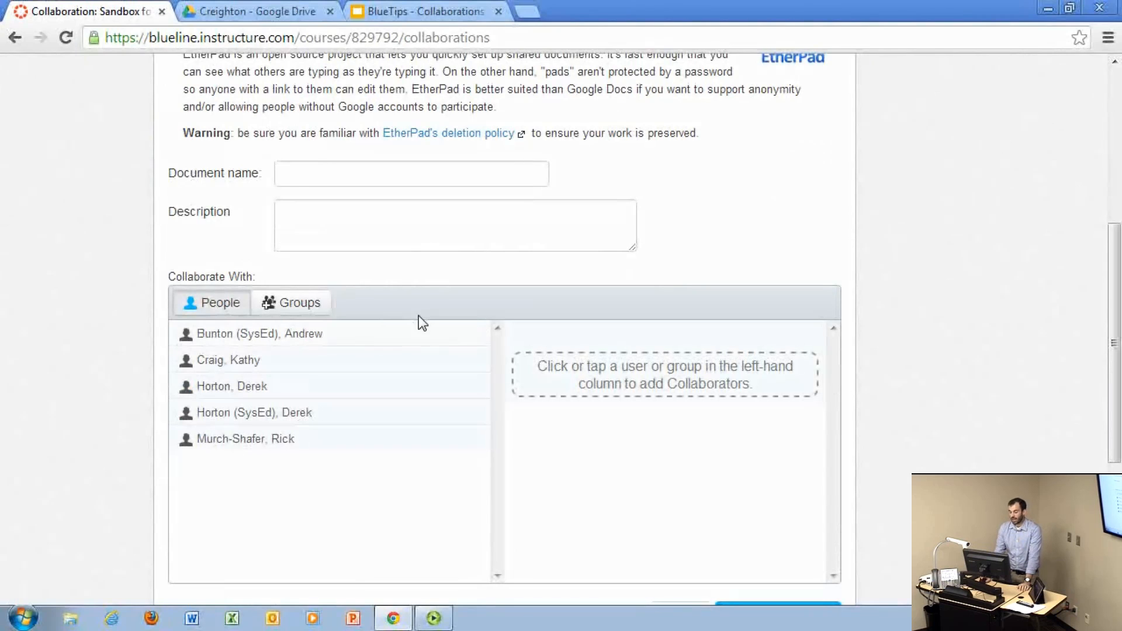
{"action": "left_click", "coordinate": [353, 179]}
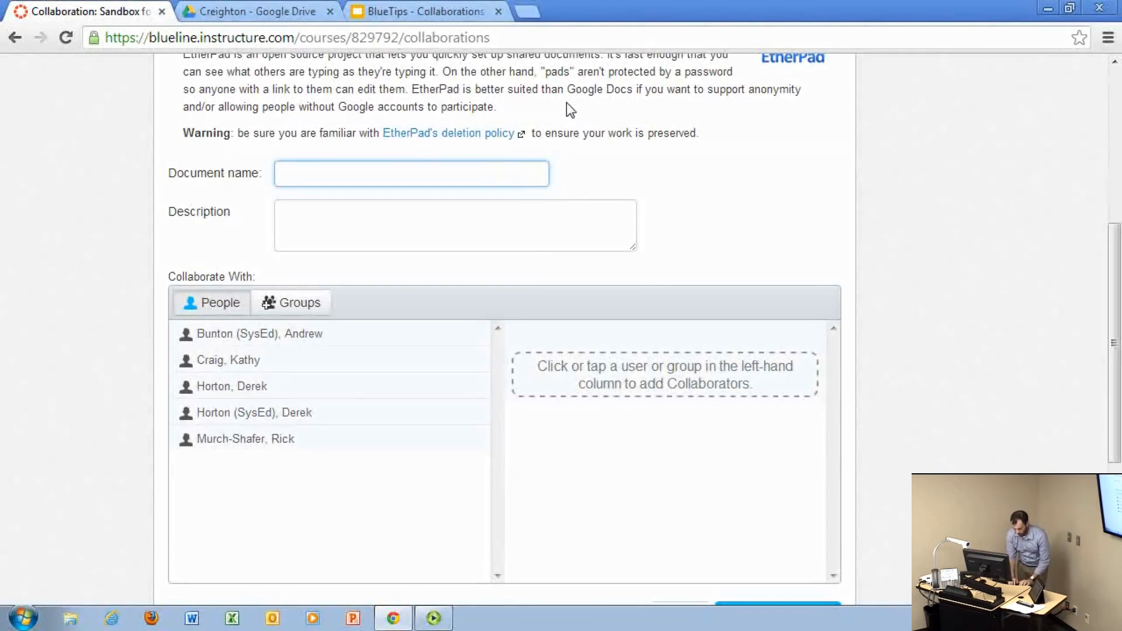
{"action": "type", "text": "BlueTips!"}
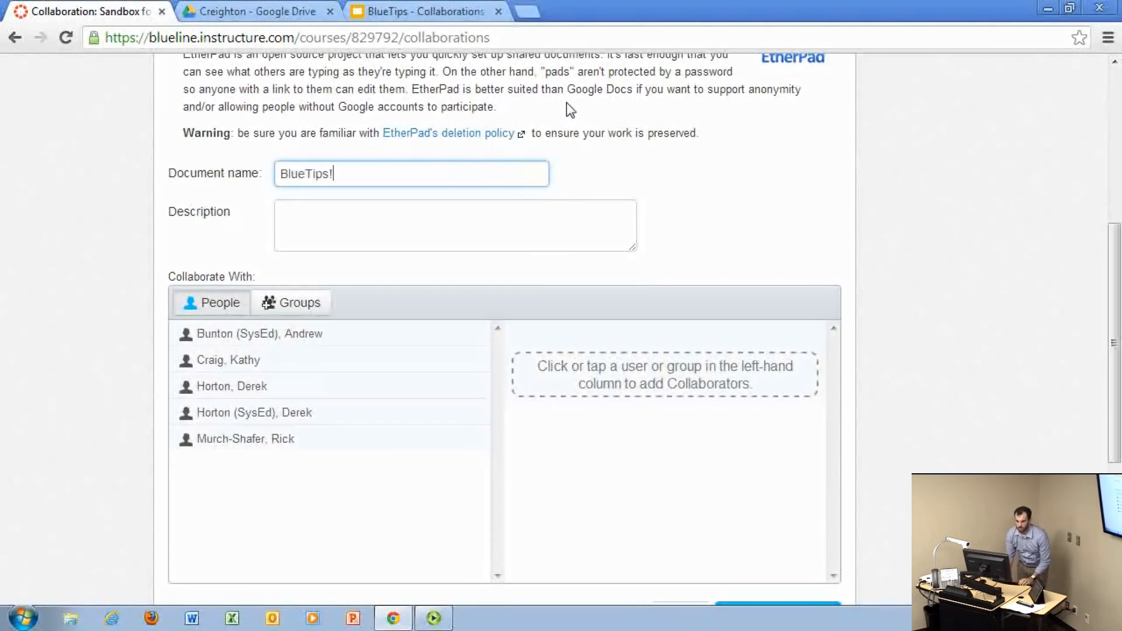
{"action": "left_click", "coordinate": [418, 250]}
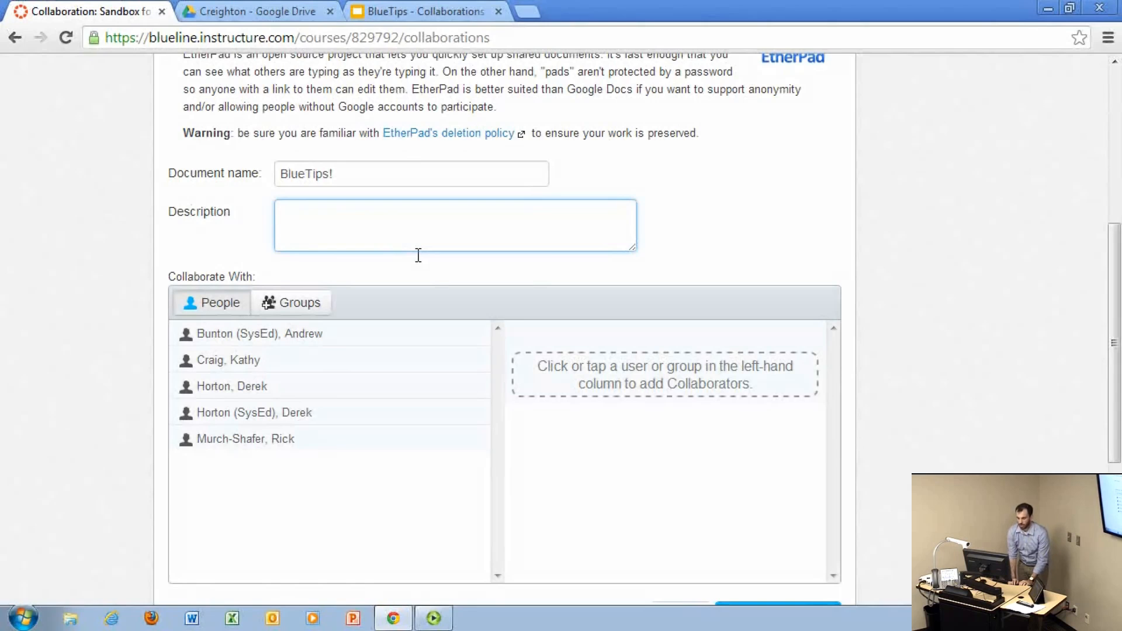
{"action": "type", "text": "Let's w"}
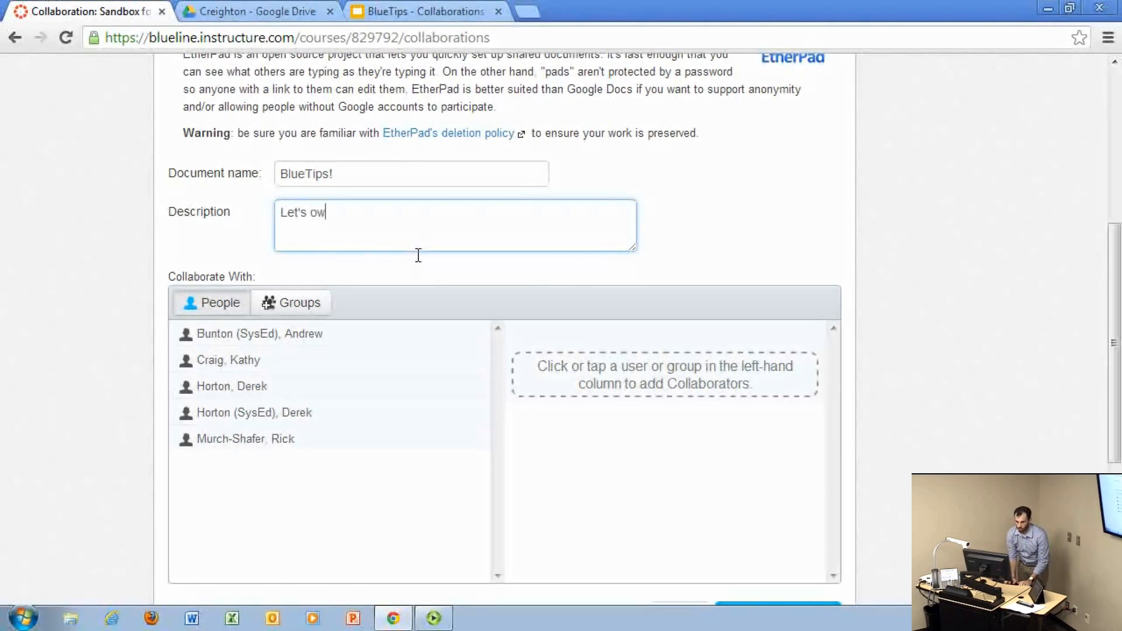
{"action": "type", "text": "ork on next week's BlueTips!"}
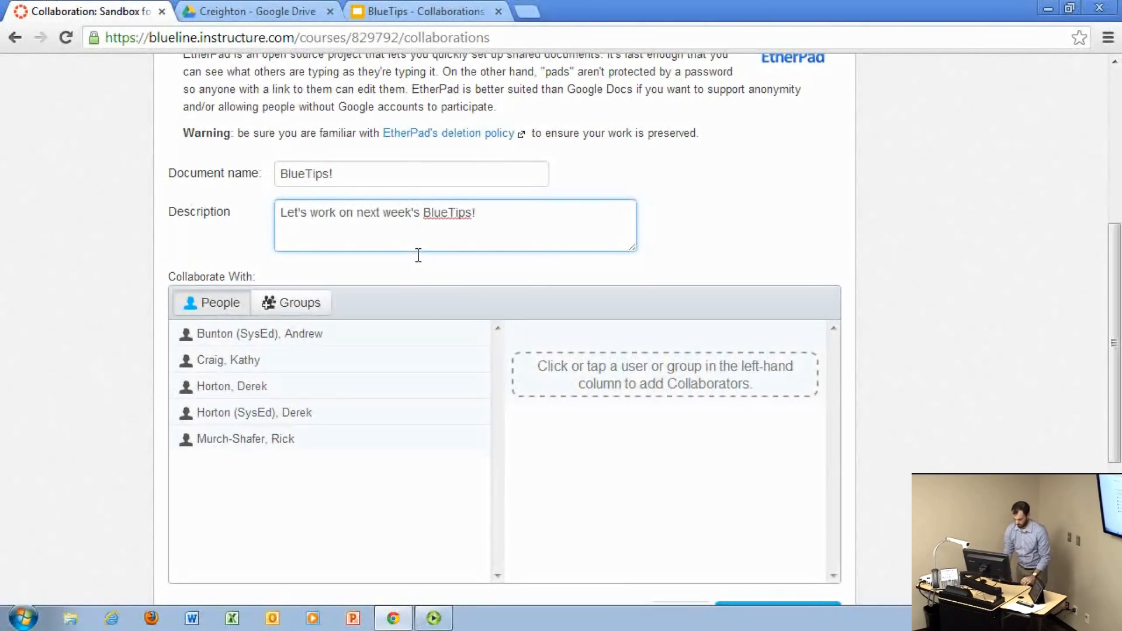
{"action": "key", "text": "BackSpace"}
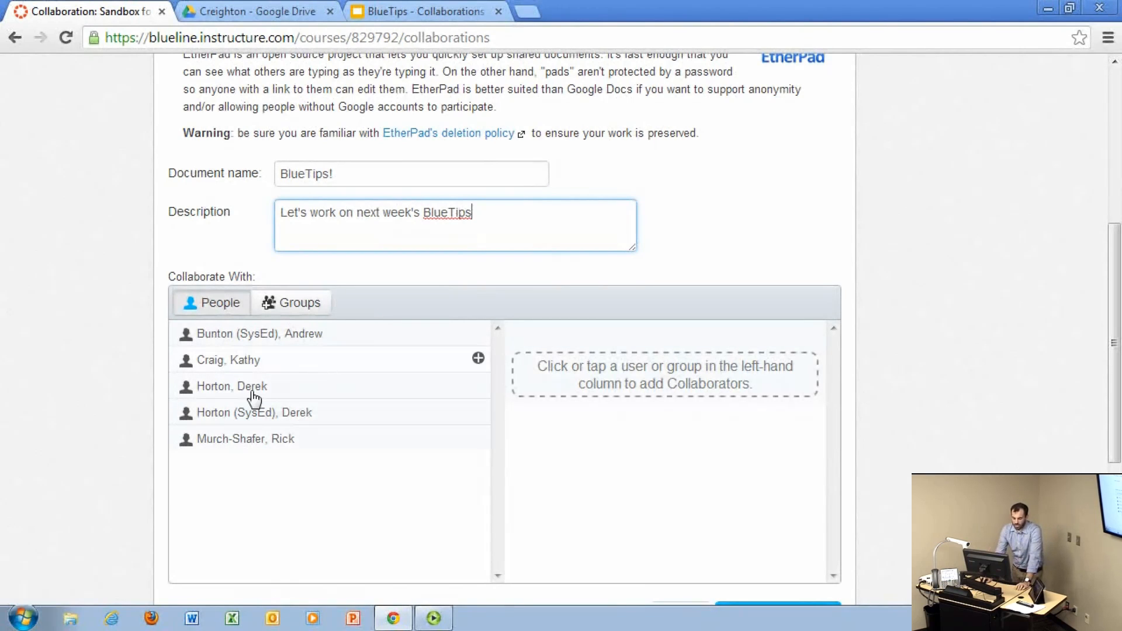
Step: Add the third and fifth listed people as collaborators and start the collaboration by creating its pad
{"action": "left_click", "coordinate": [478, 385]}
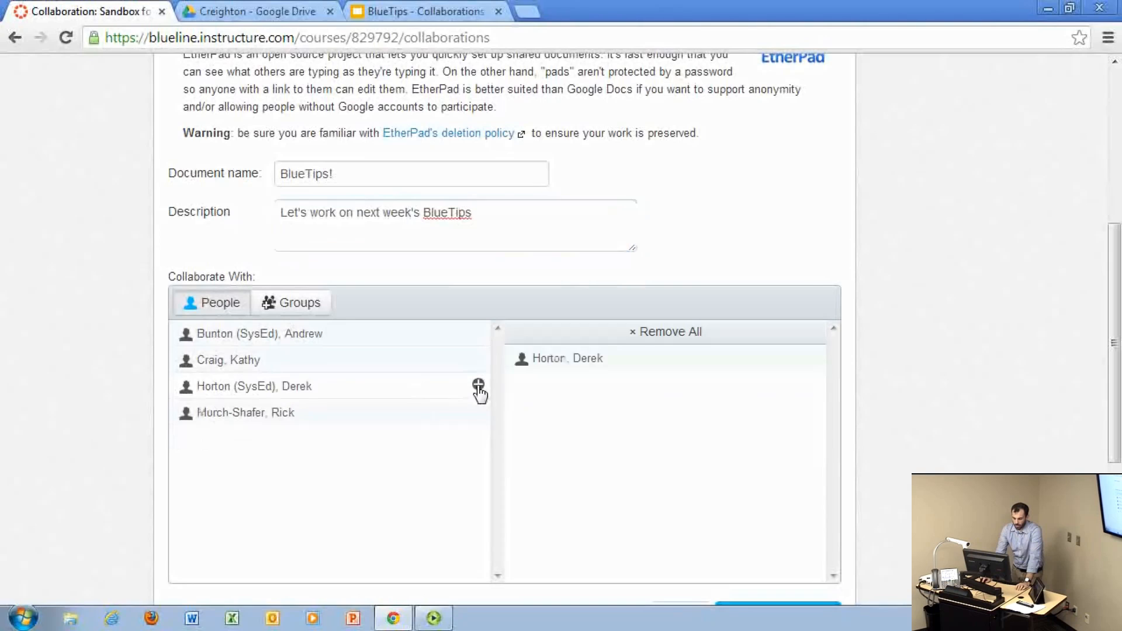
{"action": "left_click", "coordinate": [478, 411]}
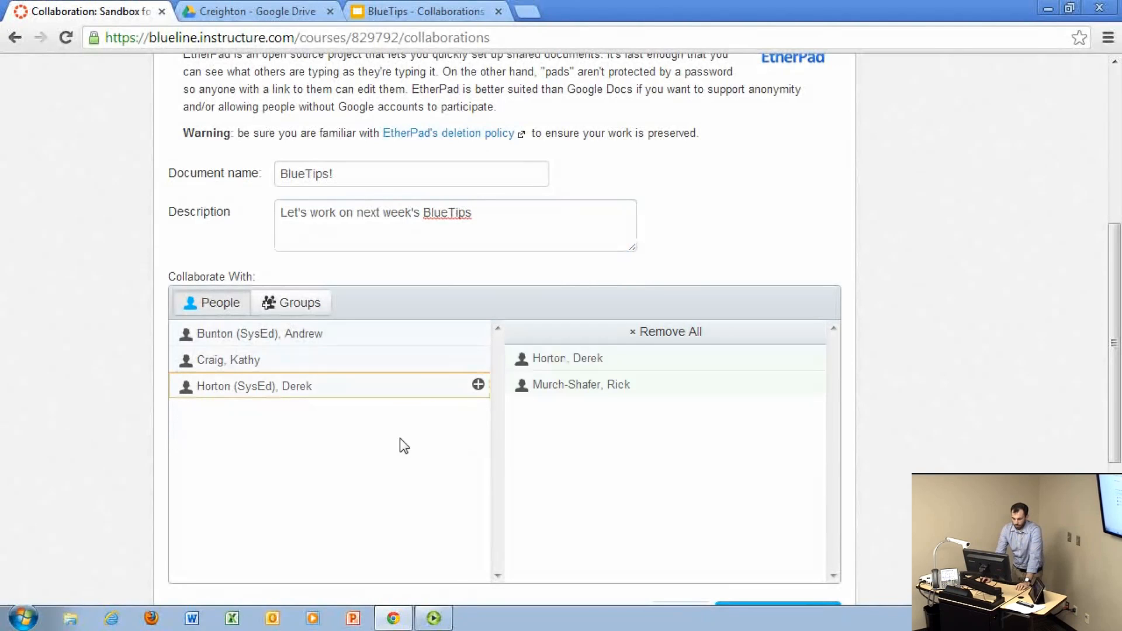
{"action": "scroll", "coordinate": [399, 444], "scroll_direction": "down", "scroll_amount": 2}
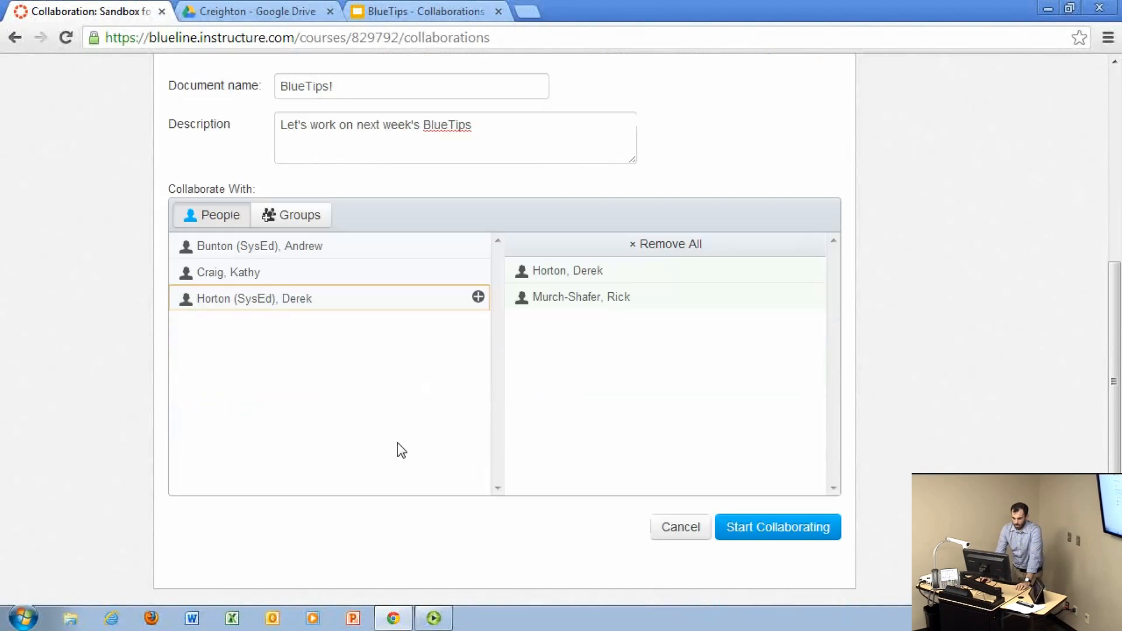
{"action": "left_click", "coordinate": [809, 532]}
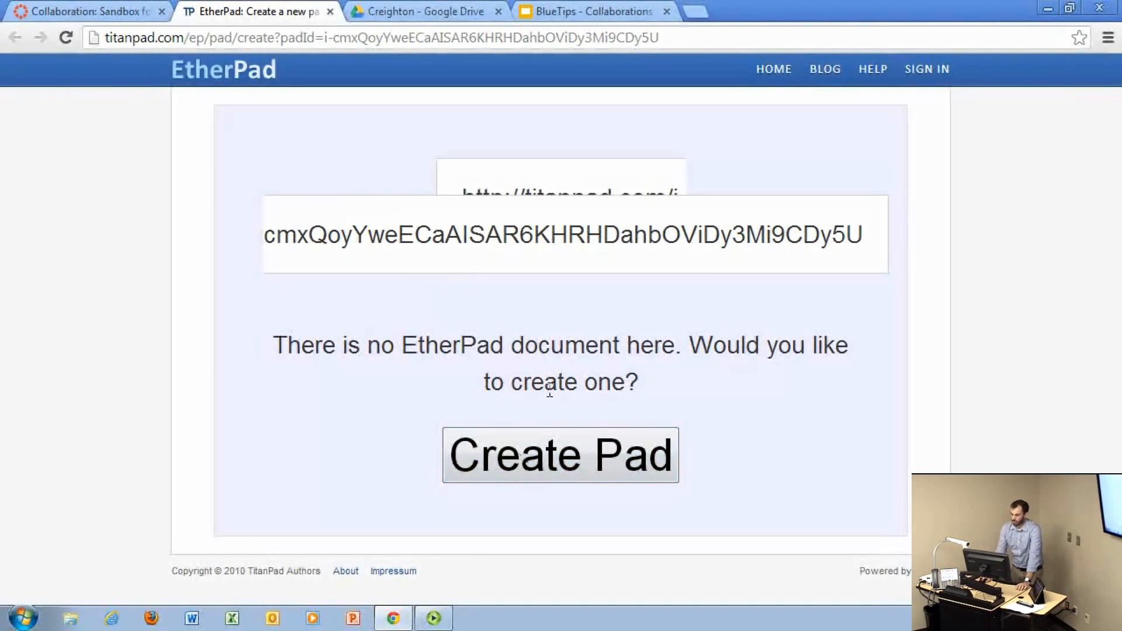
{"action": "left_click", "coordinate": [562, 460]}
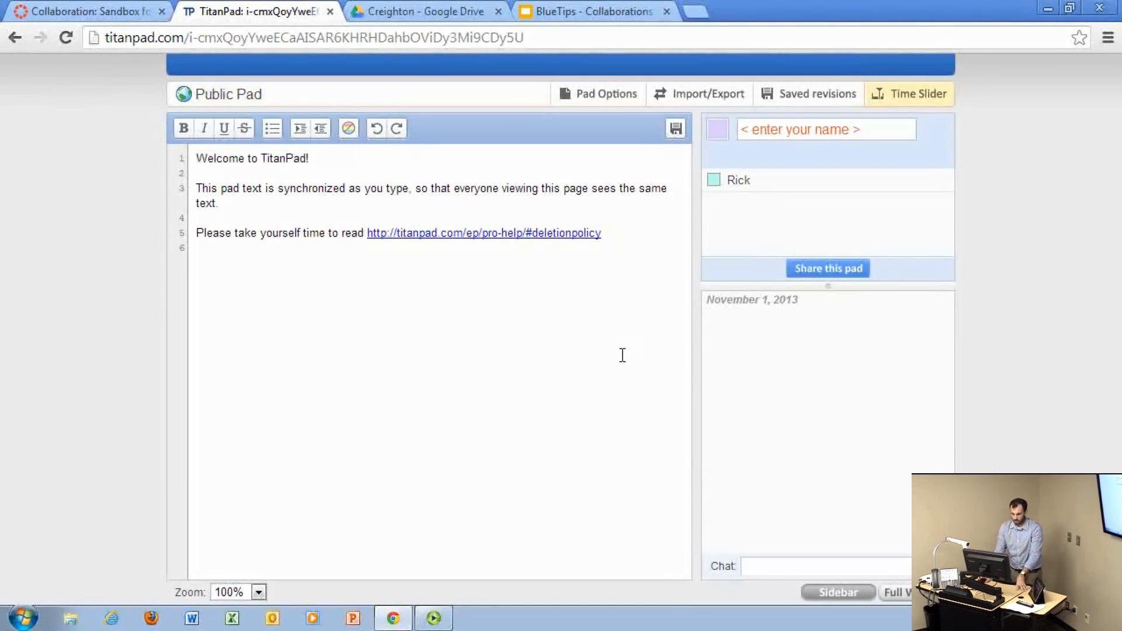
Step: Enter the presenter's first name as the display name in the pad's user list
{"action": "left_click", "coordinate": [843, 139]}
{"action": "type", "text": "Andrew"}
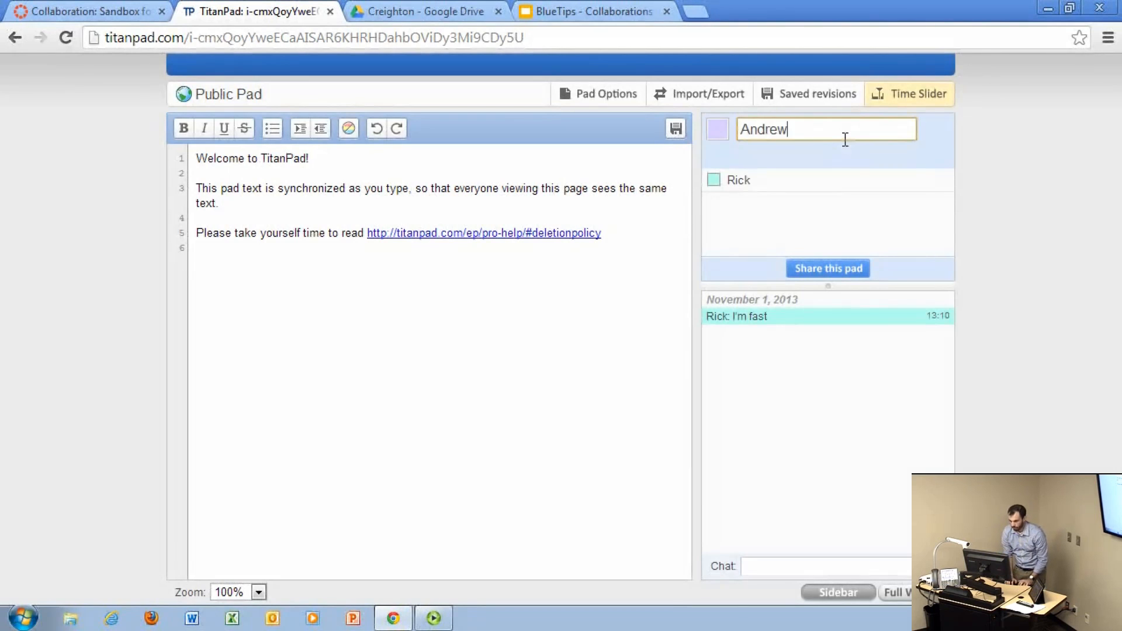
{"action": "key", "text": "Return"}
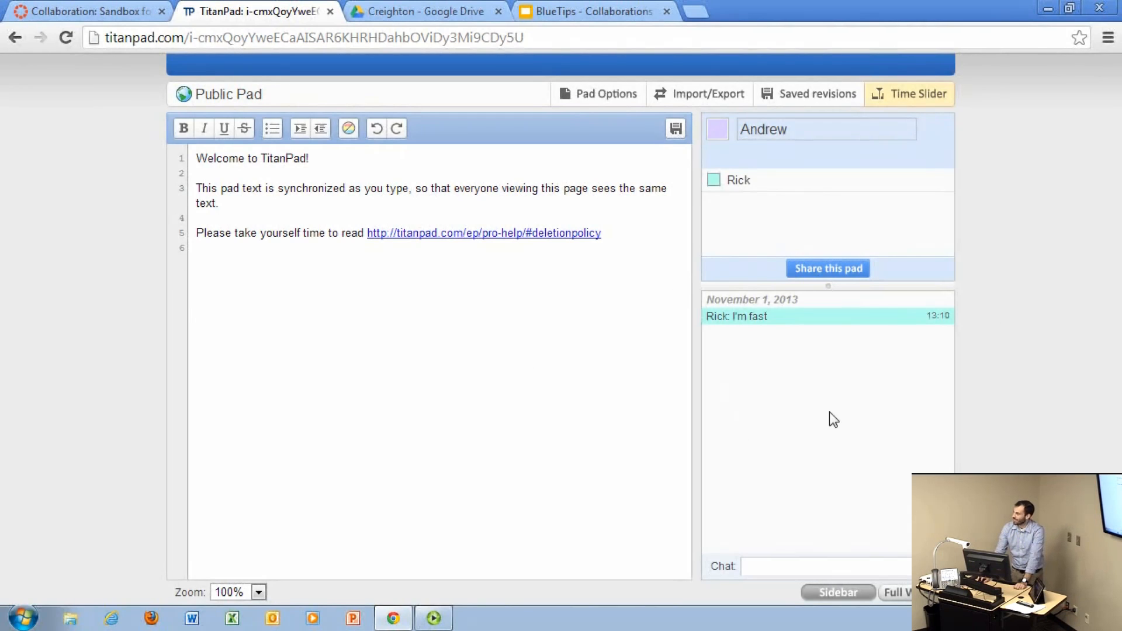
Step: Send the chat message "You sure are!" to the other pad participants
{"action": "left_click", "coordinate": [815, 566]}
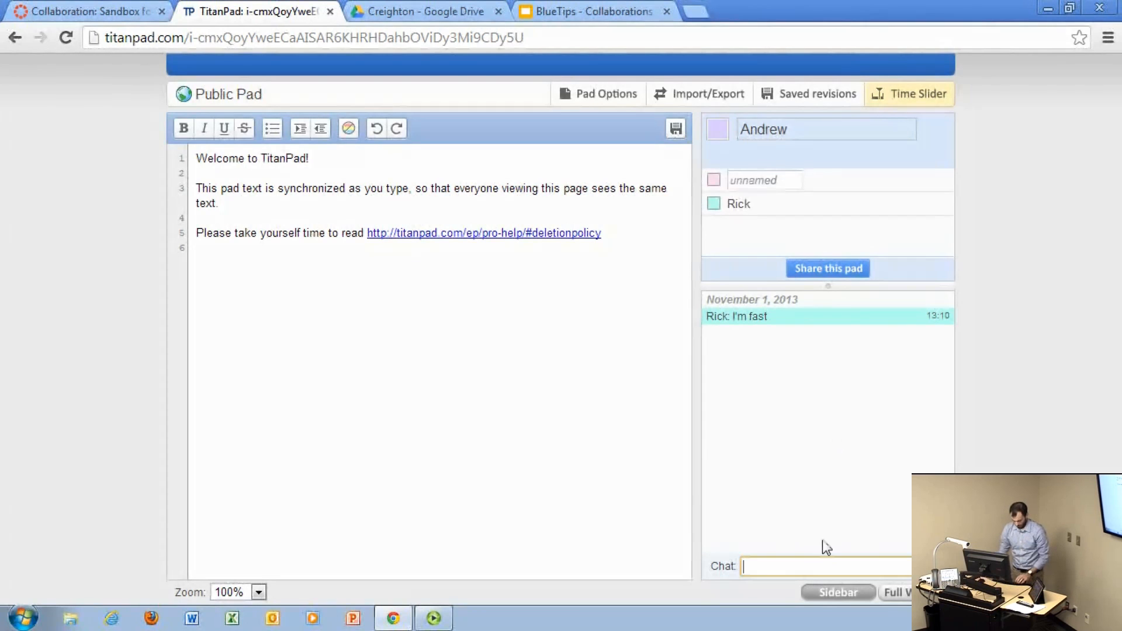
{"action": "type", "text": "You "}
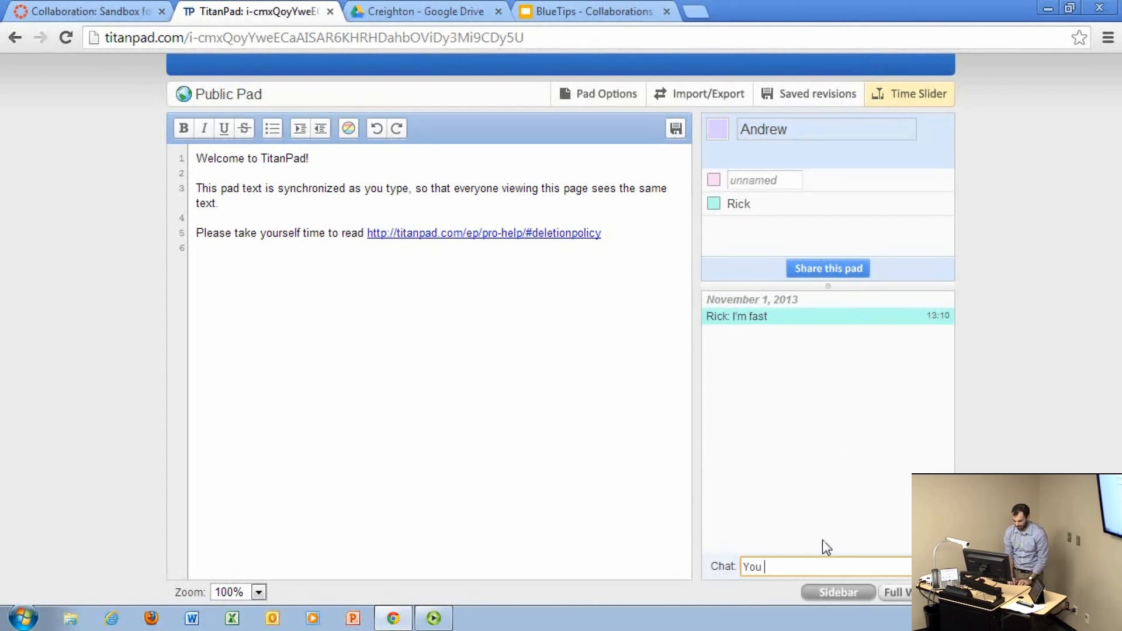
{"action": "type", "text": "sure are"}
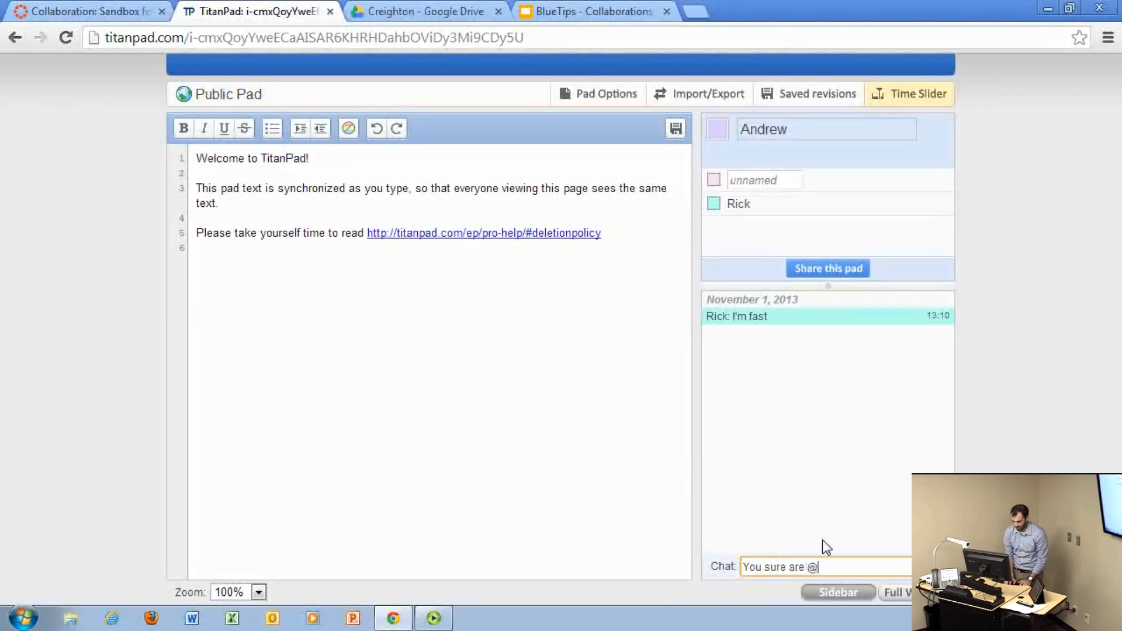
{"action": "key", "text": "Return"}
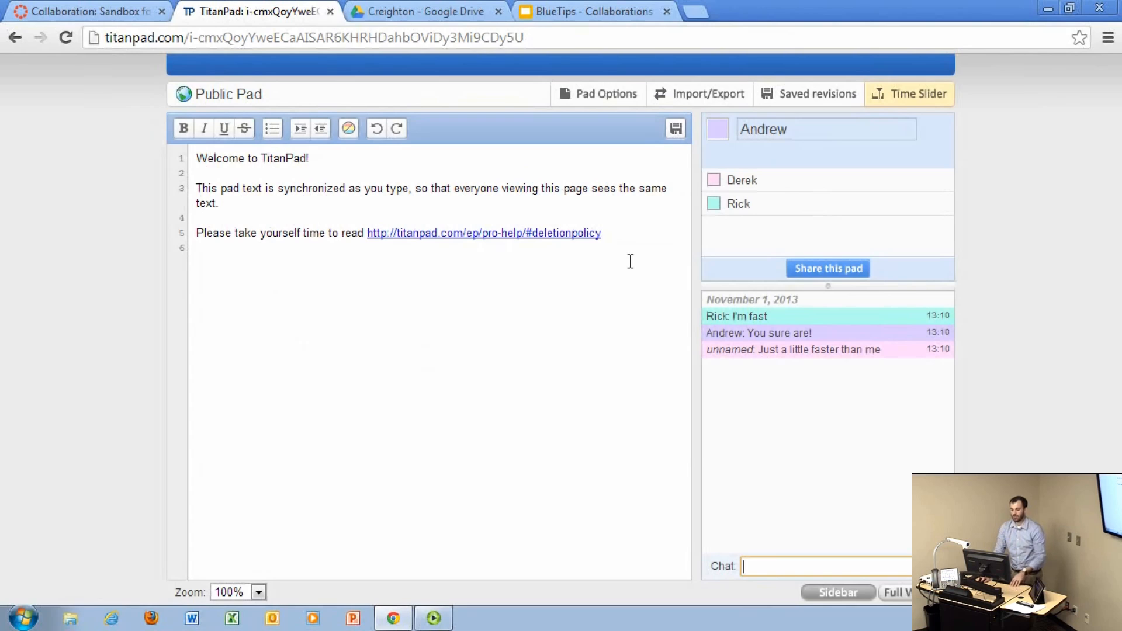
Step: Replace the pad's default welcome text with the line "Start typing up your document!"
{"action": "left_click_drag", "start_coordinate": [630, 261], "coordinate": [137, 167]}
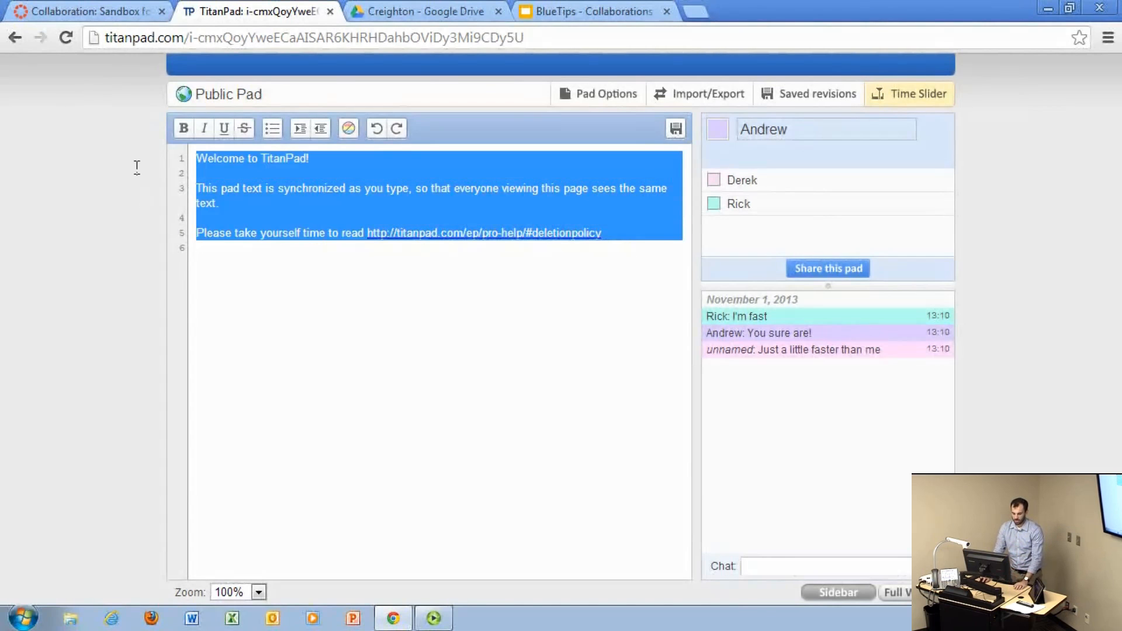
{"action": "key", "text": "BackSpace"}
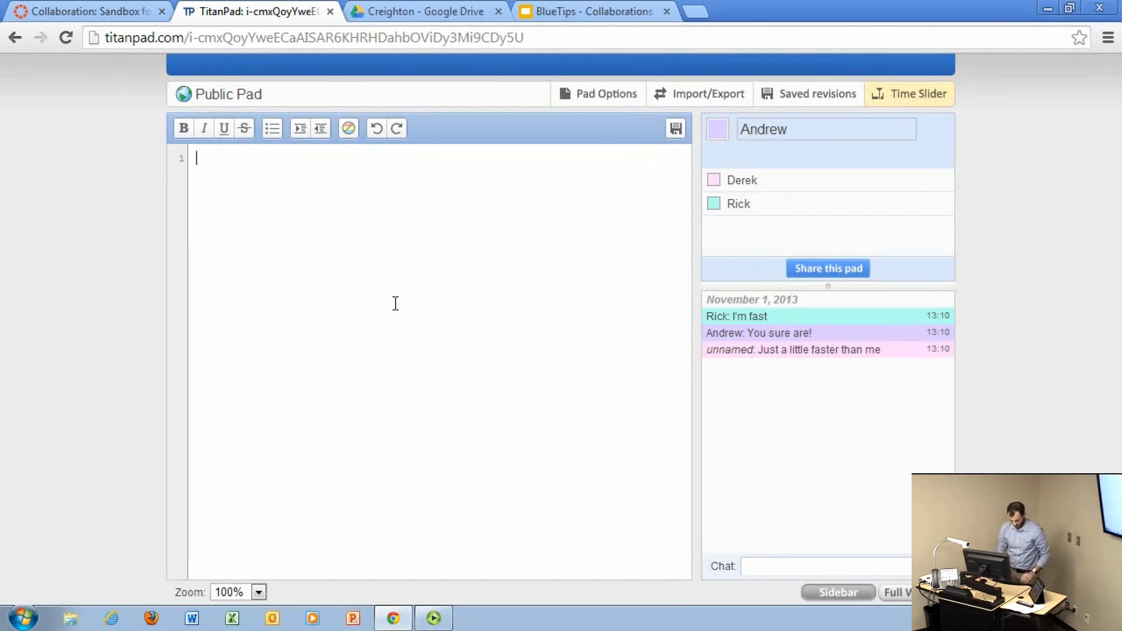
{"action": "type", "text": "St"}
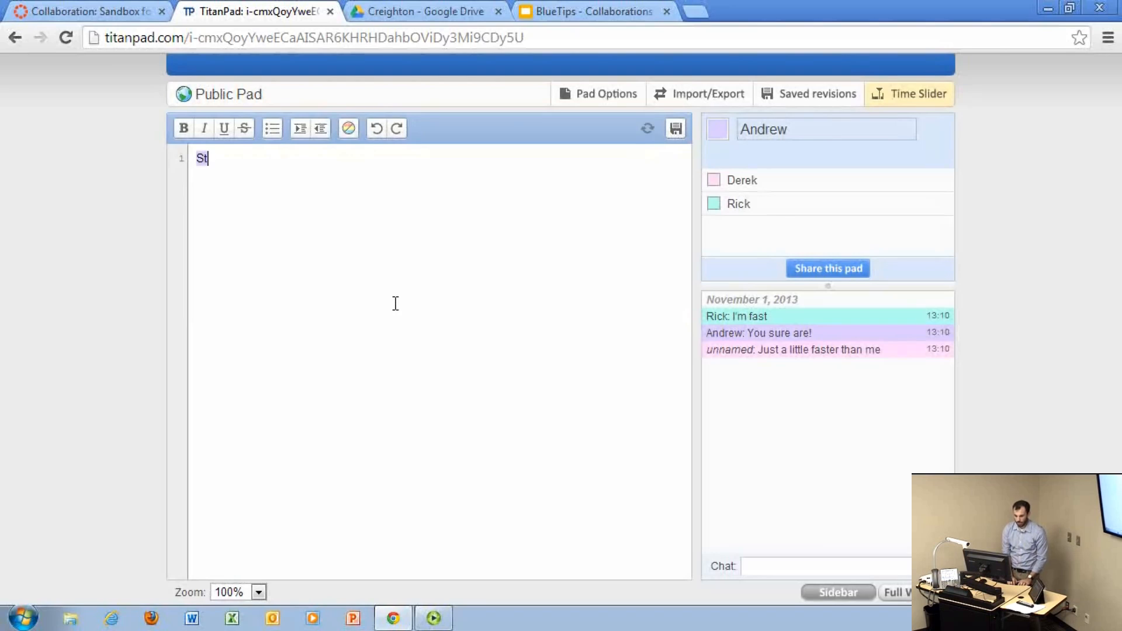
{"action": "type", "text": "art typin"}
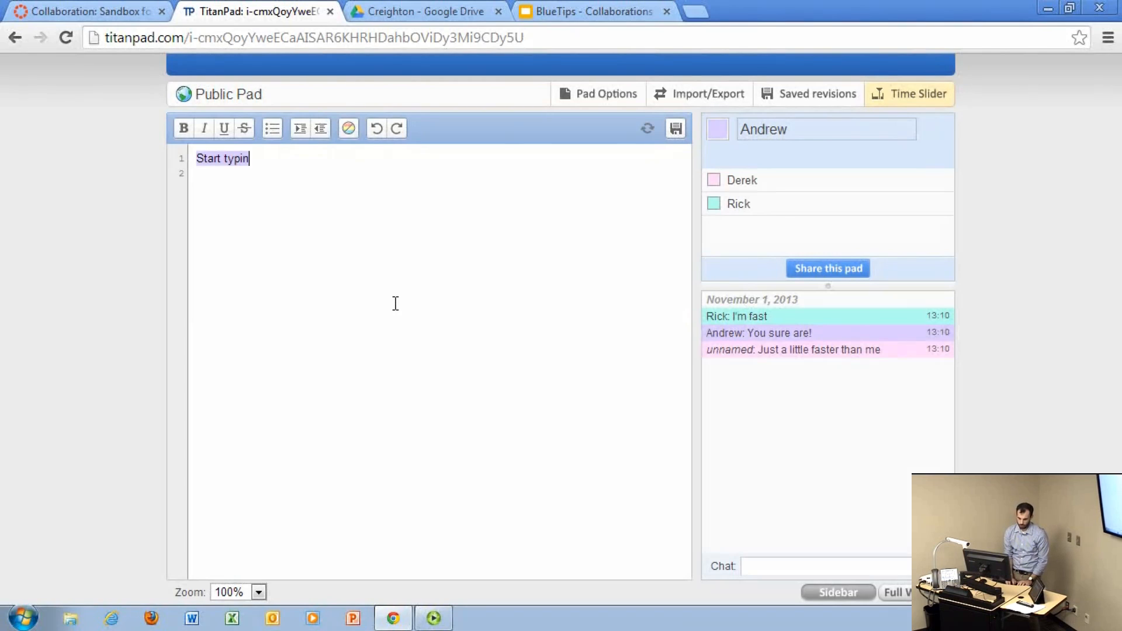
{"action": "type", "text": "g up your document"}
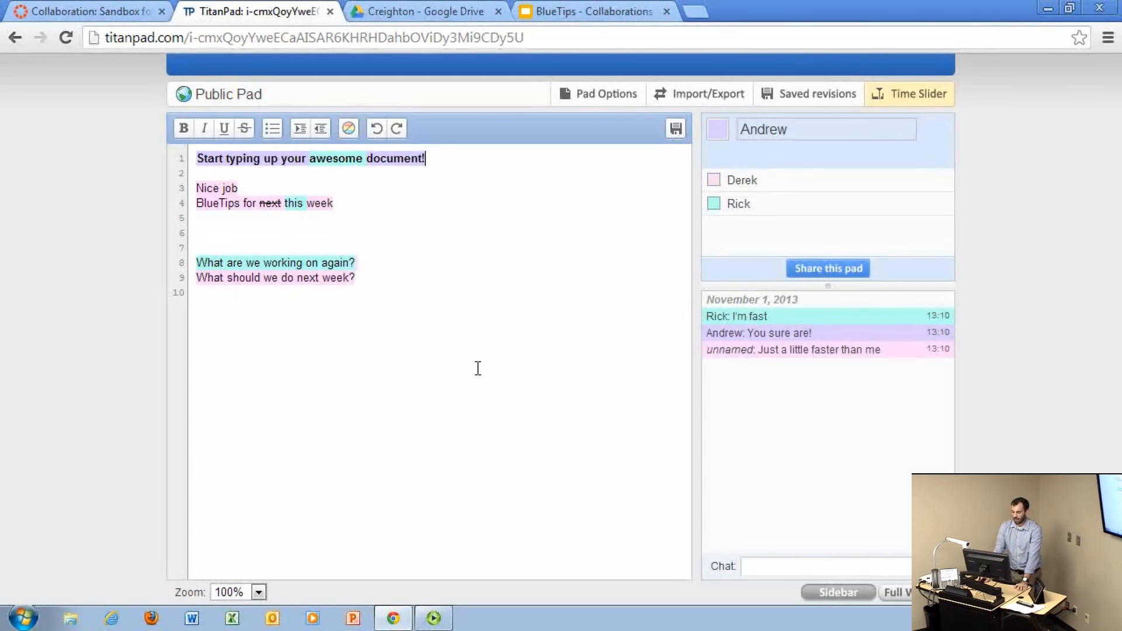
Step: Write the line "Start typing some junk,....that I don't like." two lines below the last question, and delete that line
{"action": "left_click", "coordinate": [433, 303]}
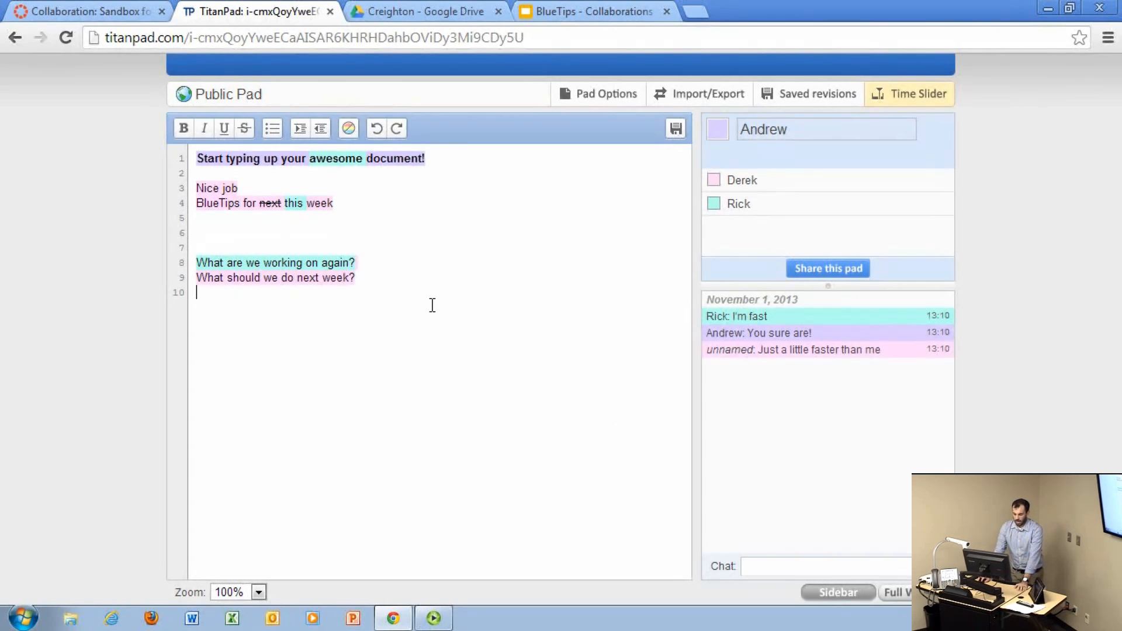
{"action": "key", "text": "Return"}
{"action": "key", "text": "Return"}
{"action": "type", "text": "St"}
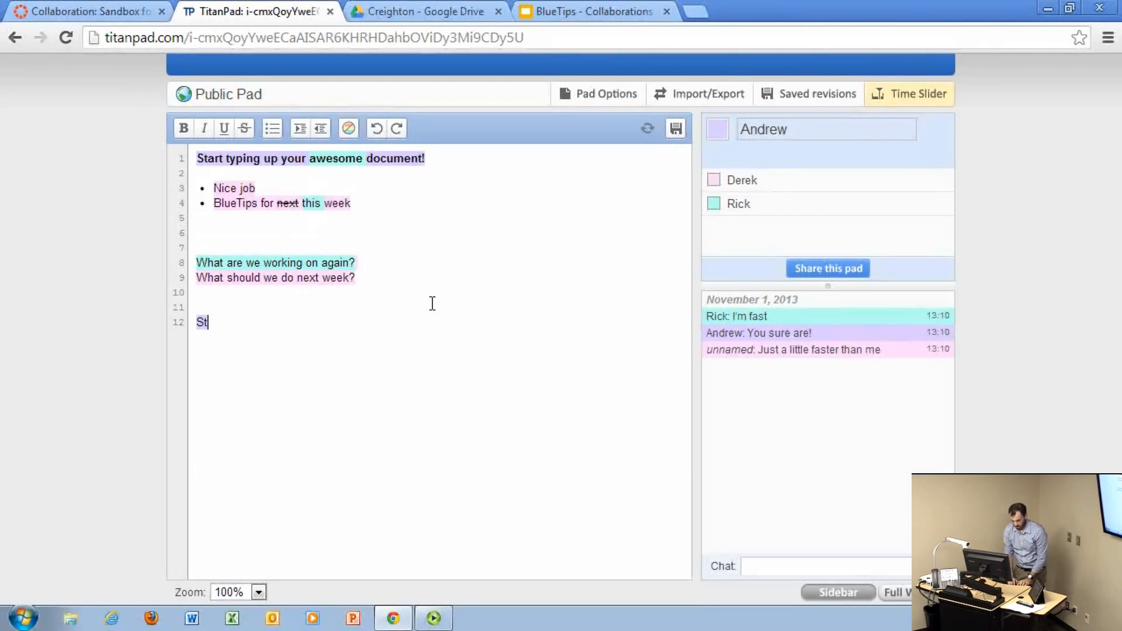
{"action": "type", "text": "art typeing"}
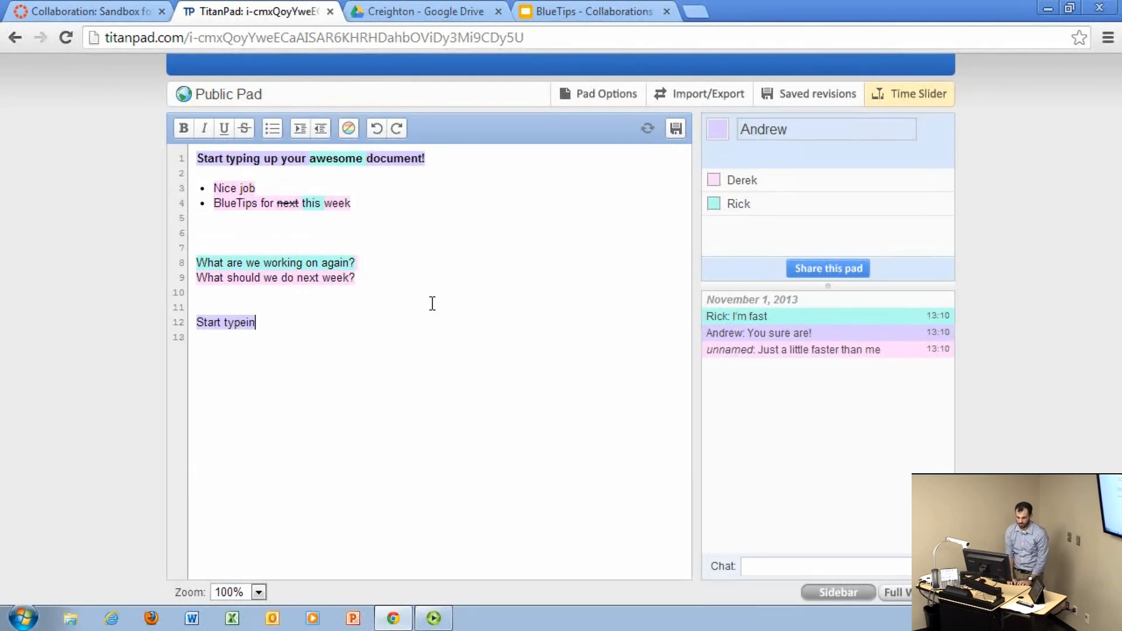
{"action": "key", "text": "BackSpace"}
{"action": "key", "text": "BackSpace"}
{"action": "key", "text": "BackSpace"}
{"action": "key", "text": "BackSpace"}
{"action": "key", "text": "BackSpace"}
{"action": "type", "text": "ing"}
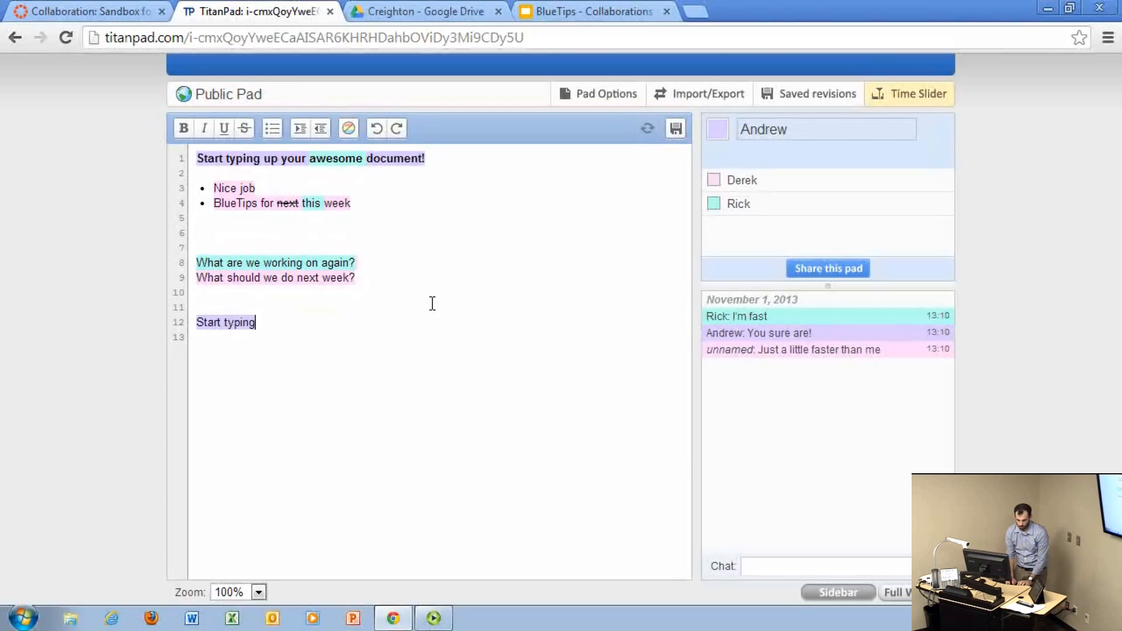
{"action": "type", "text": " some jun"}
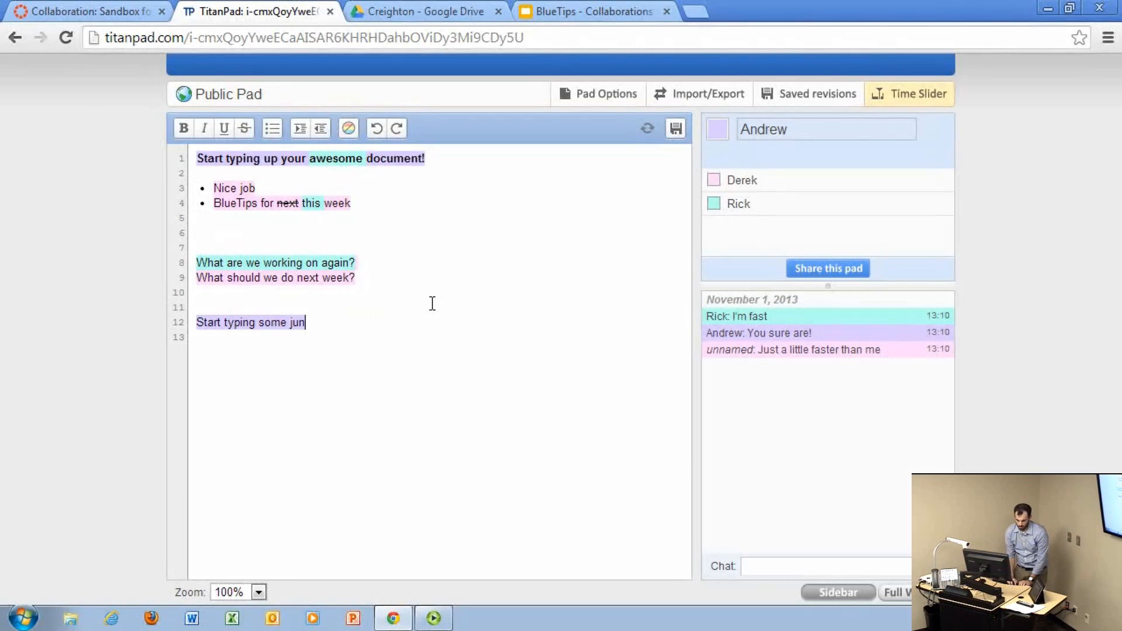
{"action": "type", "text": "k,....that I don't likle"}
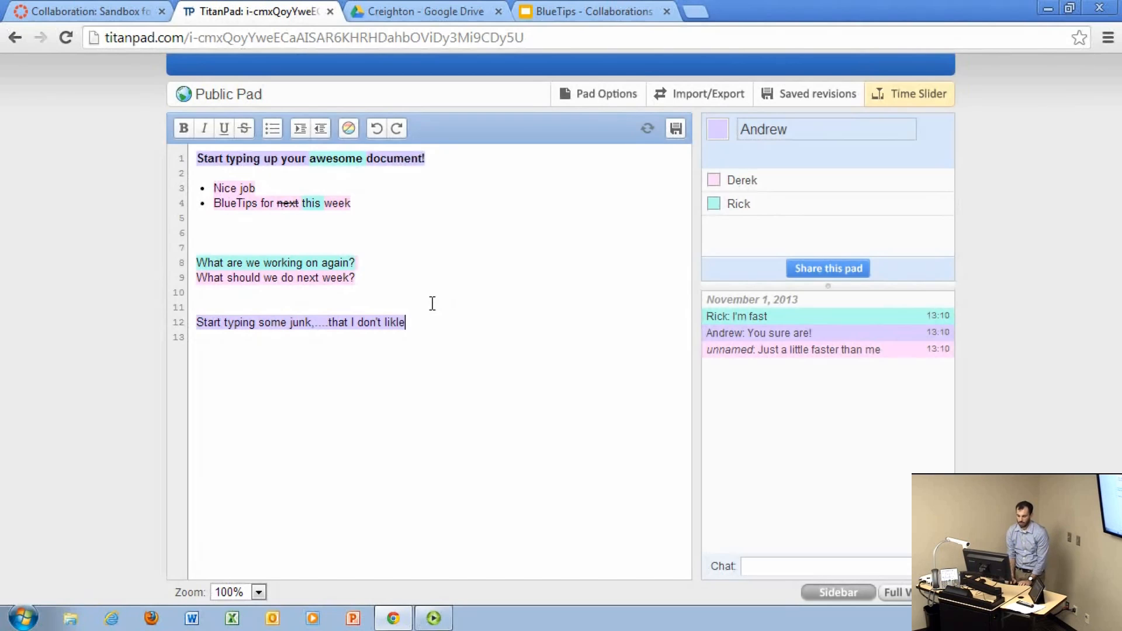
{"action": "key", "text": "BackSpace"}
{"action": "type", "text": "e."}
{"action": "left_click", "coordinate": [403, 436]}
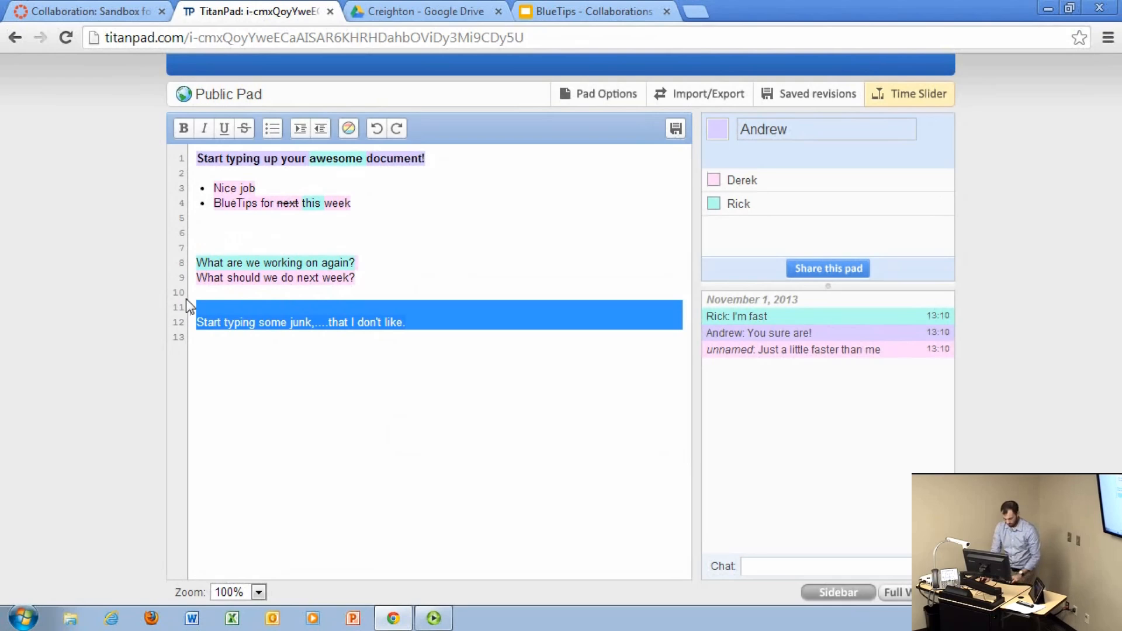
{"action": "key", "text": "BackSpace"}
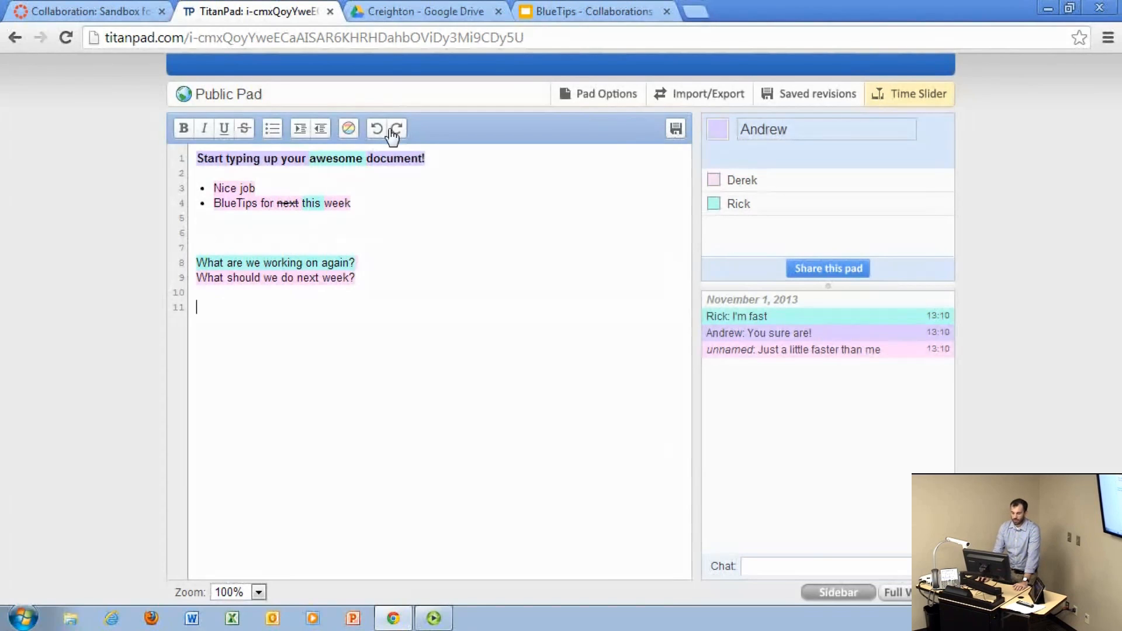
Step: Save the pad's current state as a revision and hide the saved revisions
{"action": "left_click", "coordinate": [777, 95]}
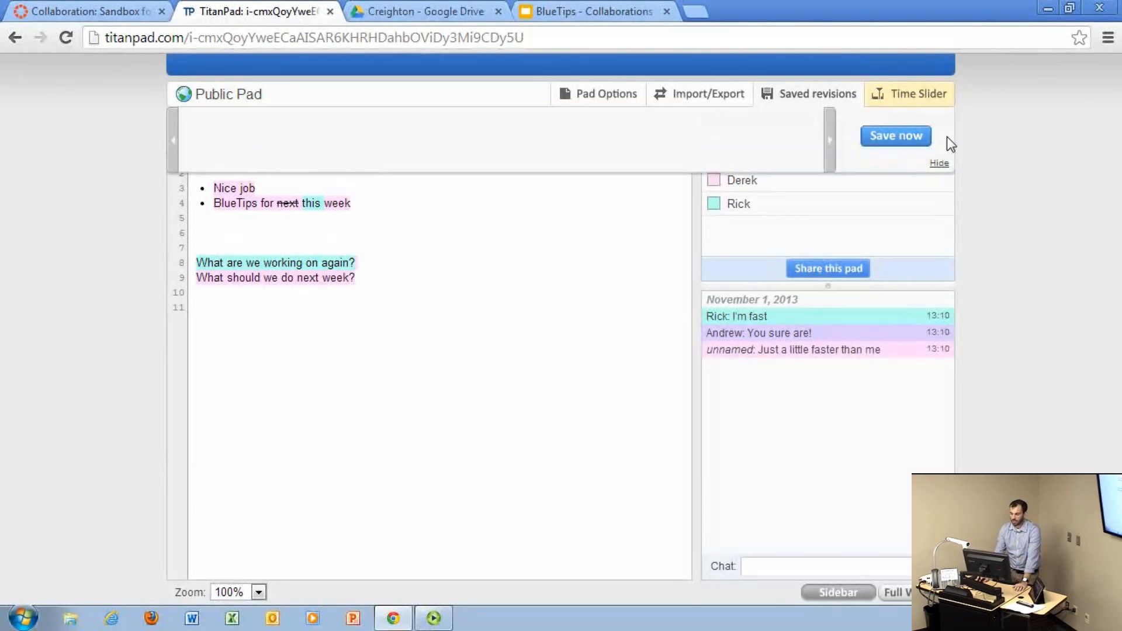
{"action": "left_click", "coordinate": [895, 135]}
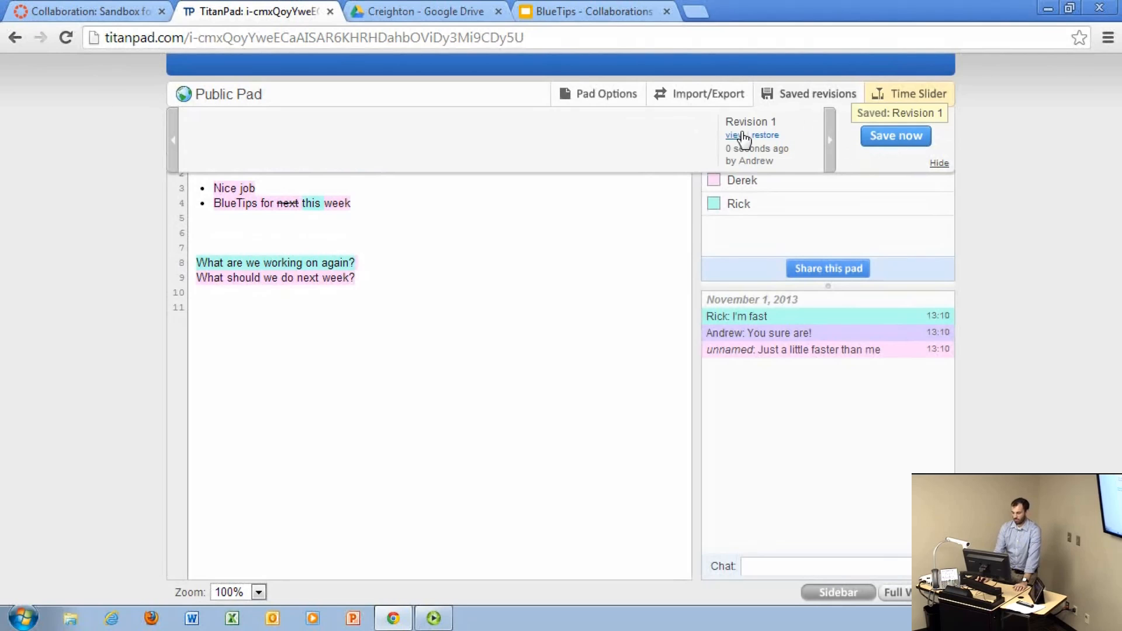
{"action": "left_click", "coordinate": [939, 164]}
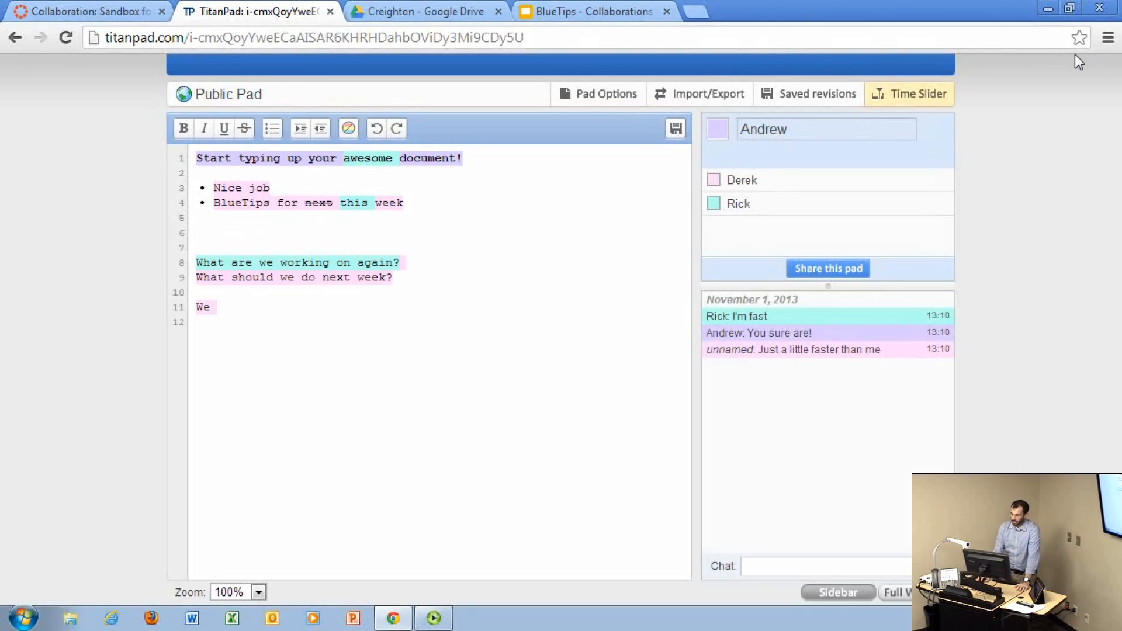
Step: Play back the pad's editing history from its first version in the Time Slider, step back to an earlier version, and close the history view
{"action": "left_click", "coordinate": [935, 104]}
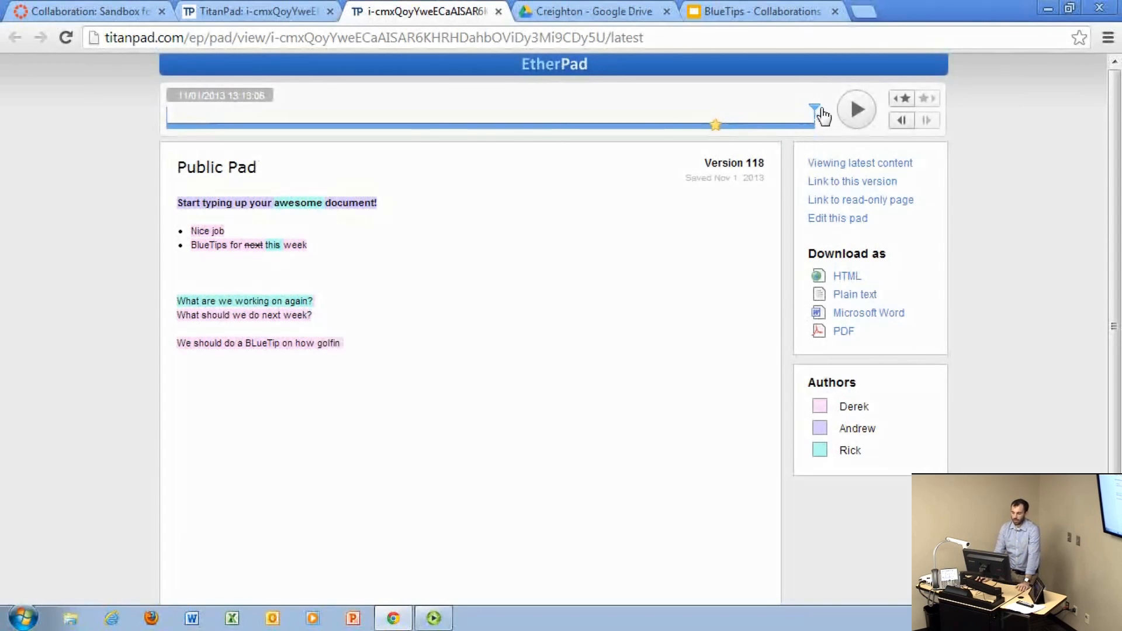
{"action": "left_click_drag", "start_coordinate": [816, 111], "coordinate": [163, 137]}
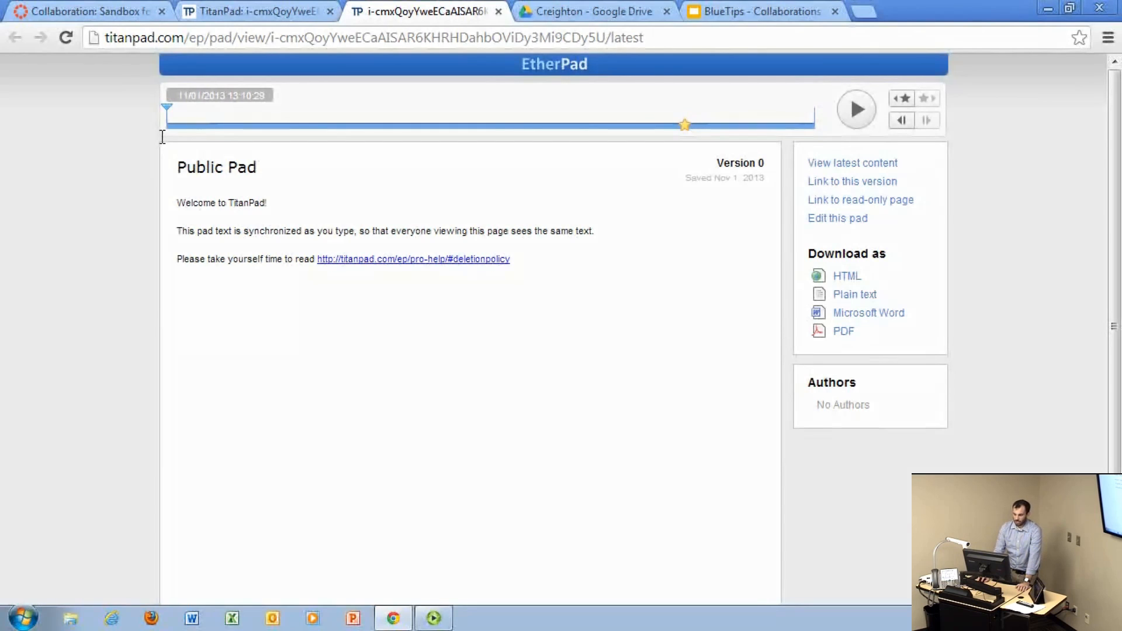
{"action": "left_click", "coordinate": [867, 112]}
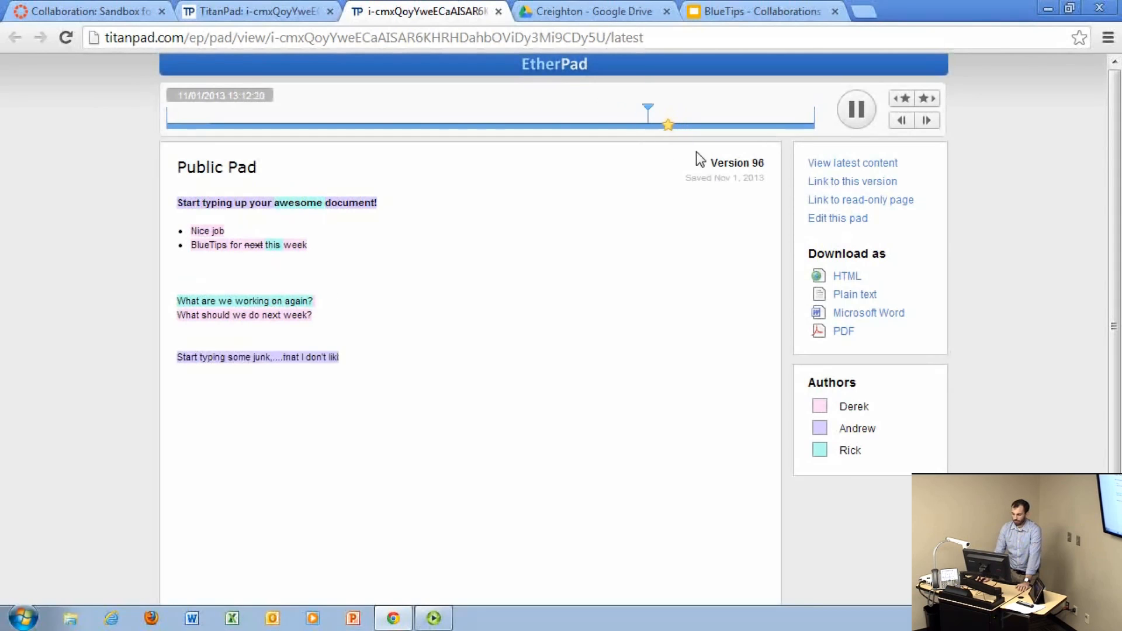
{"action": "left_click", "coordinate": [855, 112]}
{"action": "left_click_drag", "start_coordinate": [690, 110], "coordinate": [585, 105]}
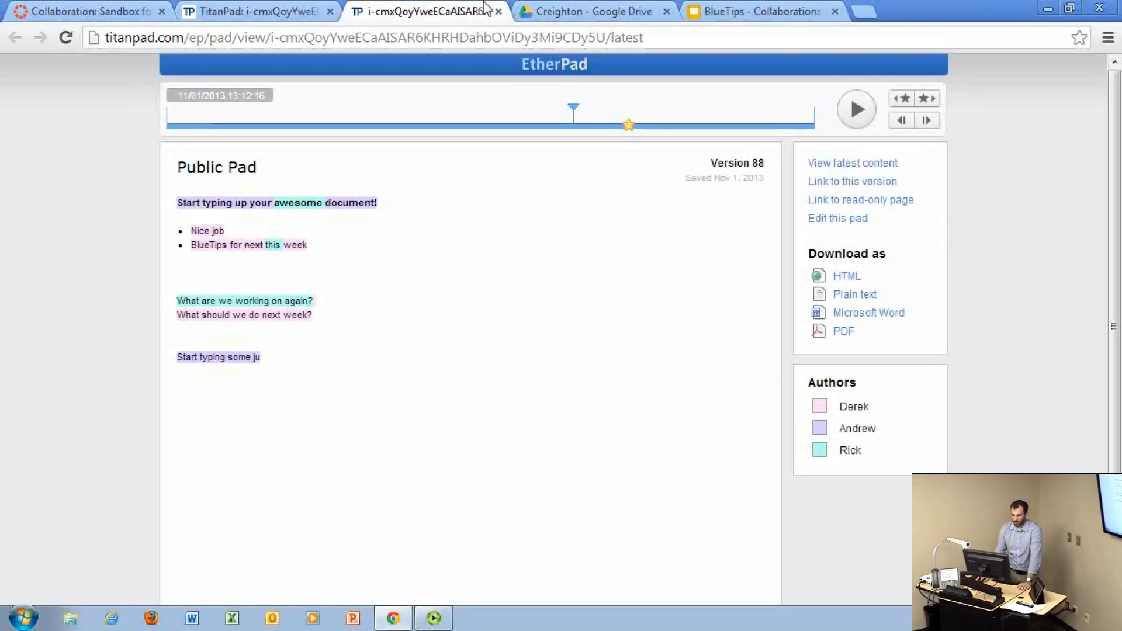
{"action": "left_click", "coordinate": [498, 11]}
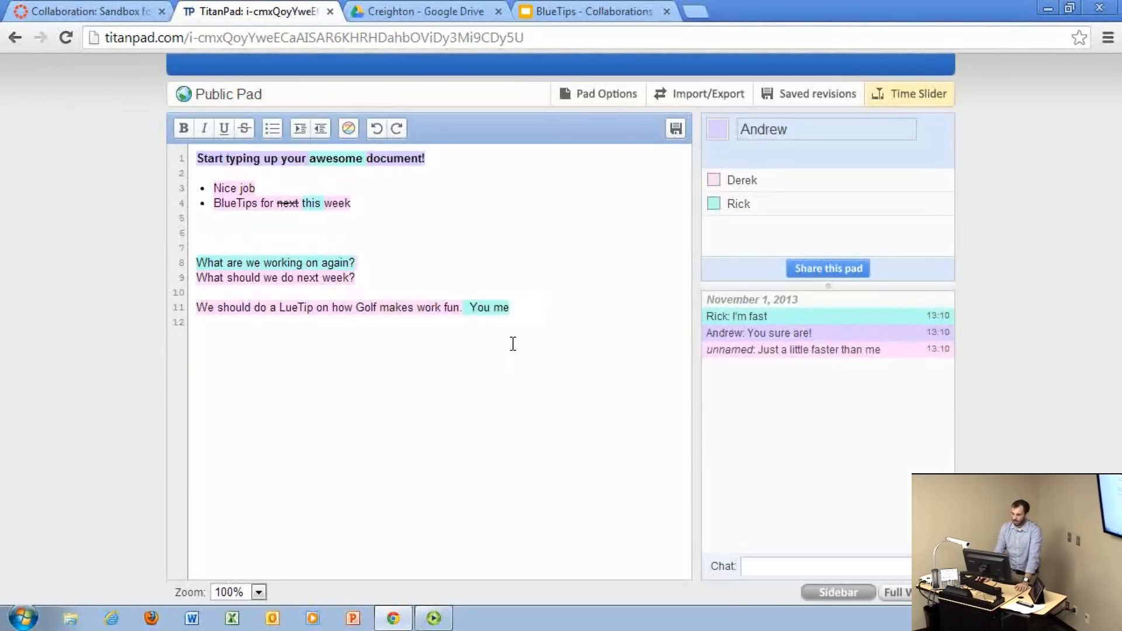
Step: View the pad's import and export options and its sharing link, closing each again
{"action": "left_click", "coordinate": [679, 100]}
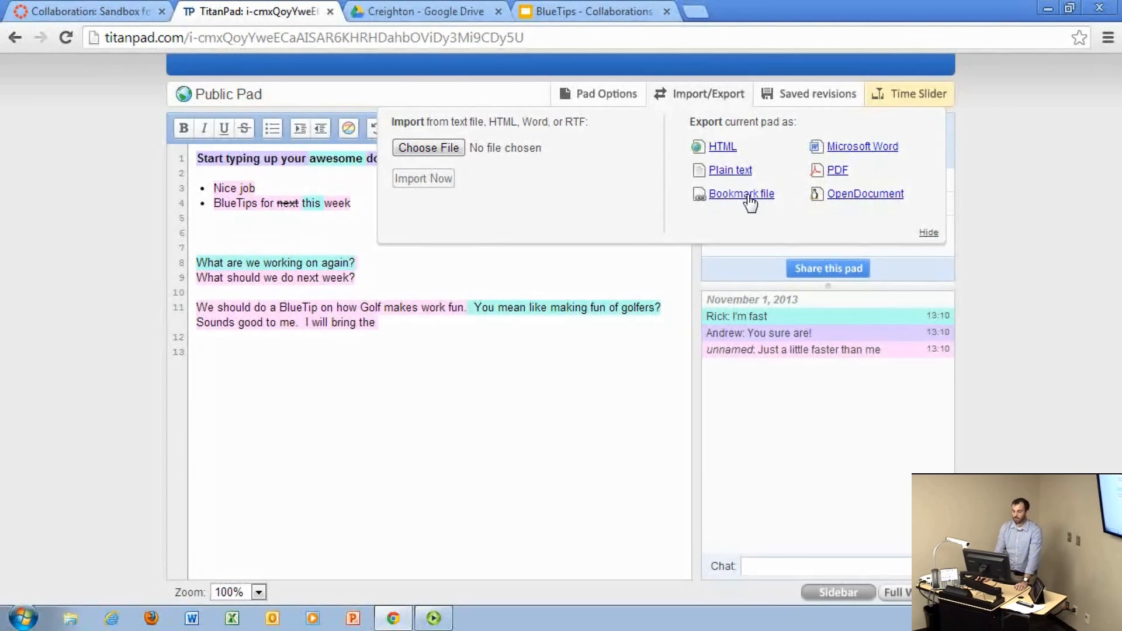
{"action": "left_click", "coordinate": [930, 233]}
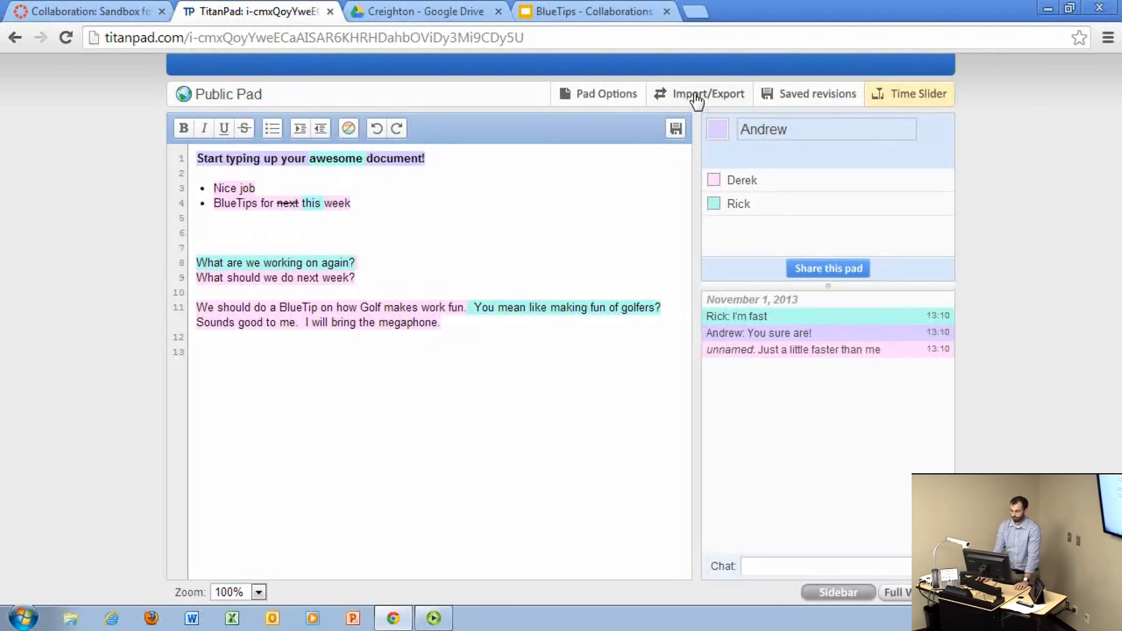
{"action": "left_click", "coordinate": [817, 270]}
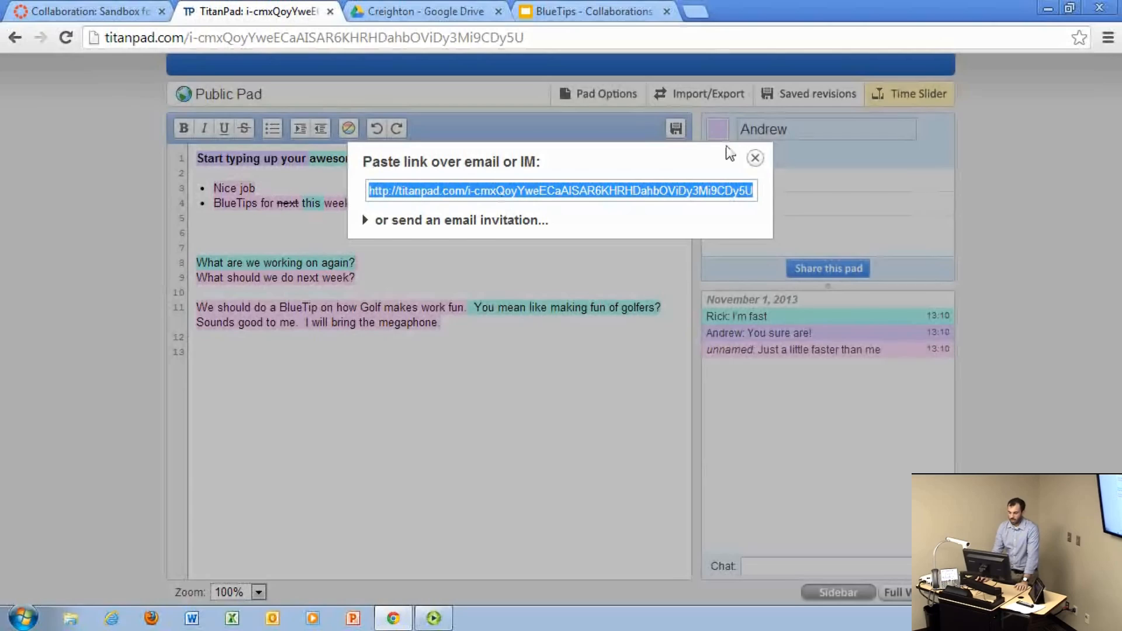
{"action": "left_click", "coordinate": [755, 158]}
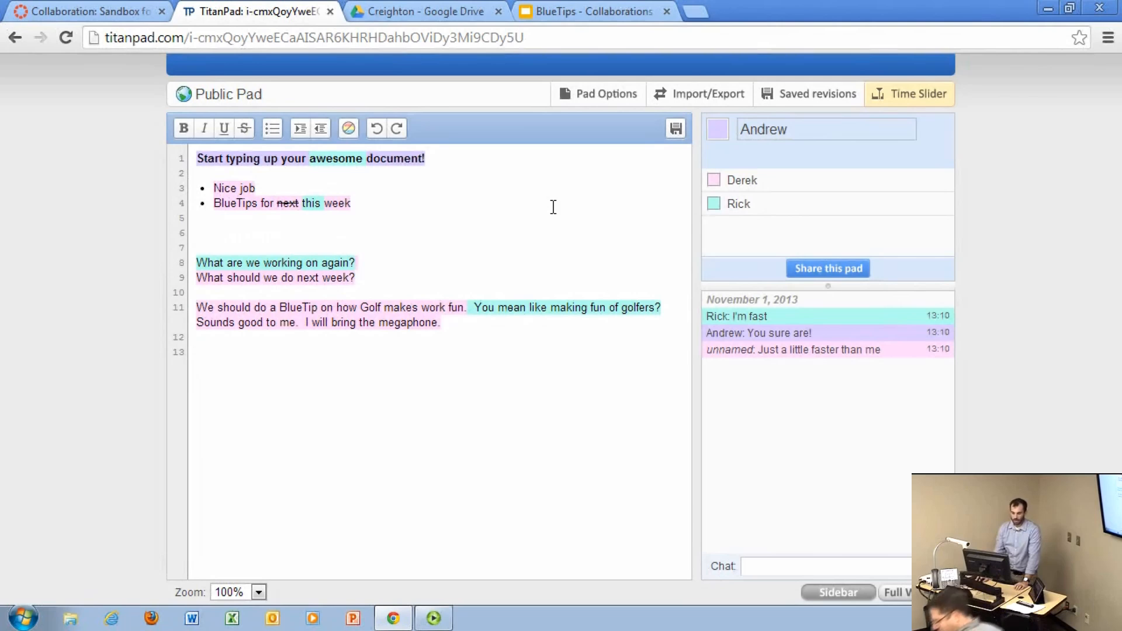
Step: Close the pad and start a new collaboration in the BlueLine course that uses Google Docs
{"action": "left_click", "coordinate": [332, 12]}
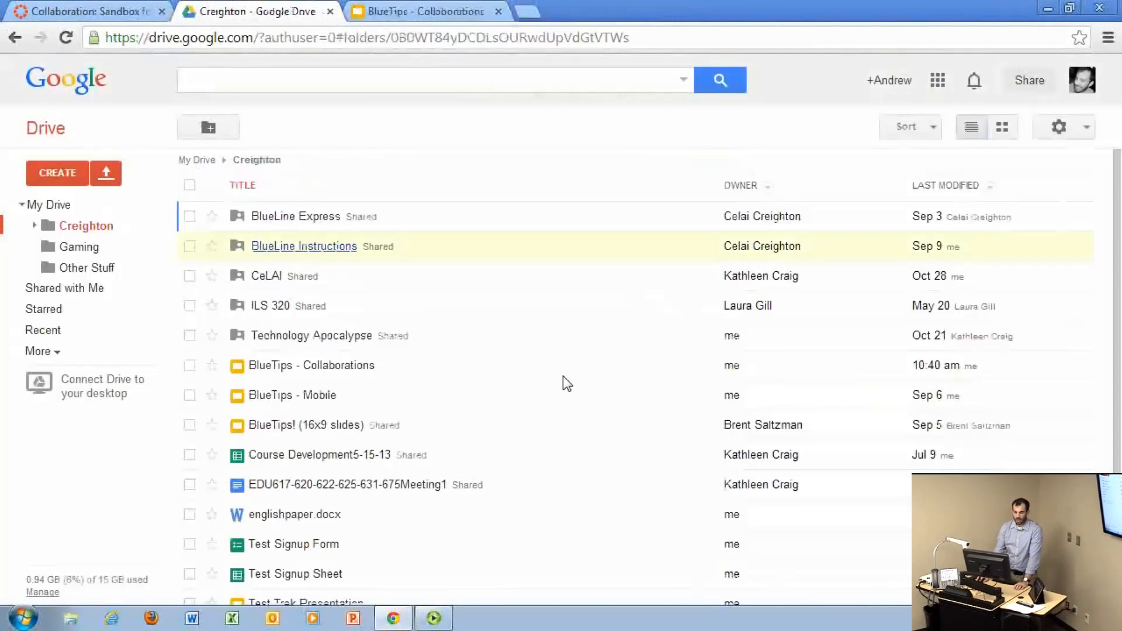
{"action": "left_click", "coordinate": [104, 9]}
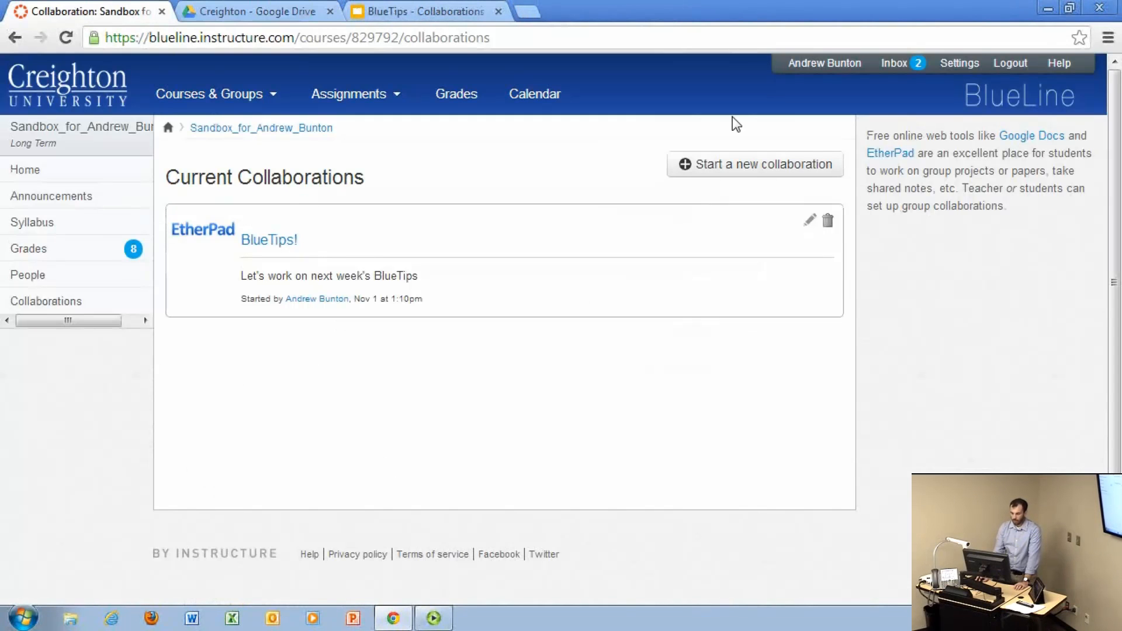
{"action": "left_click", "coordinate": [743, 163]}
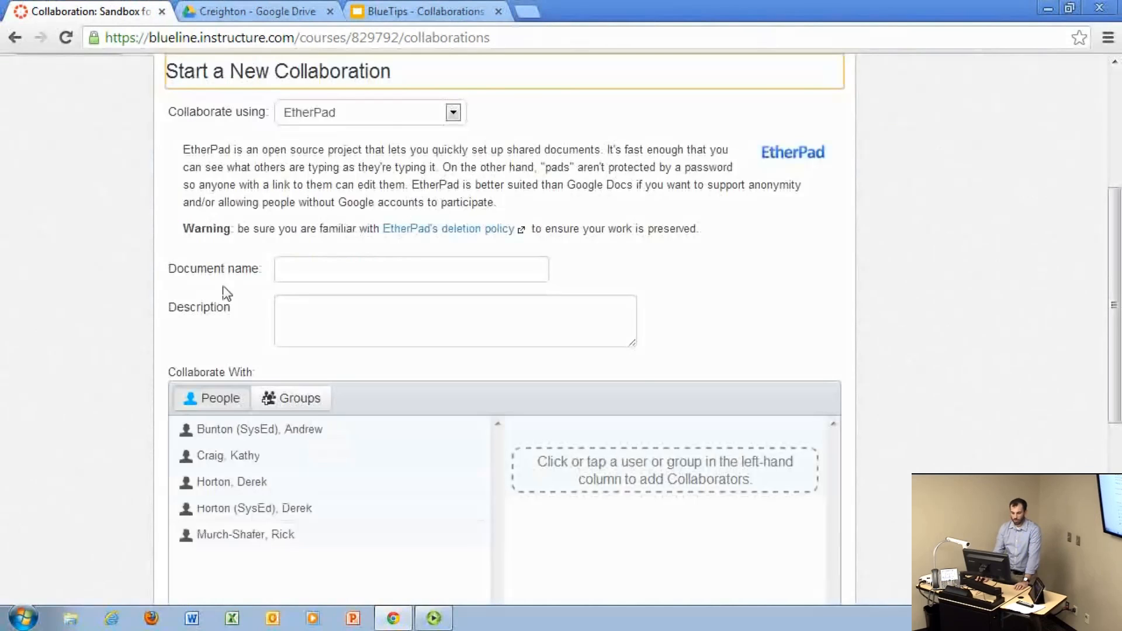
{"action": "left_click", "coordinate": [390, 122]}
{"action": "left_click", "coordinate": [394, 146]}
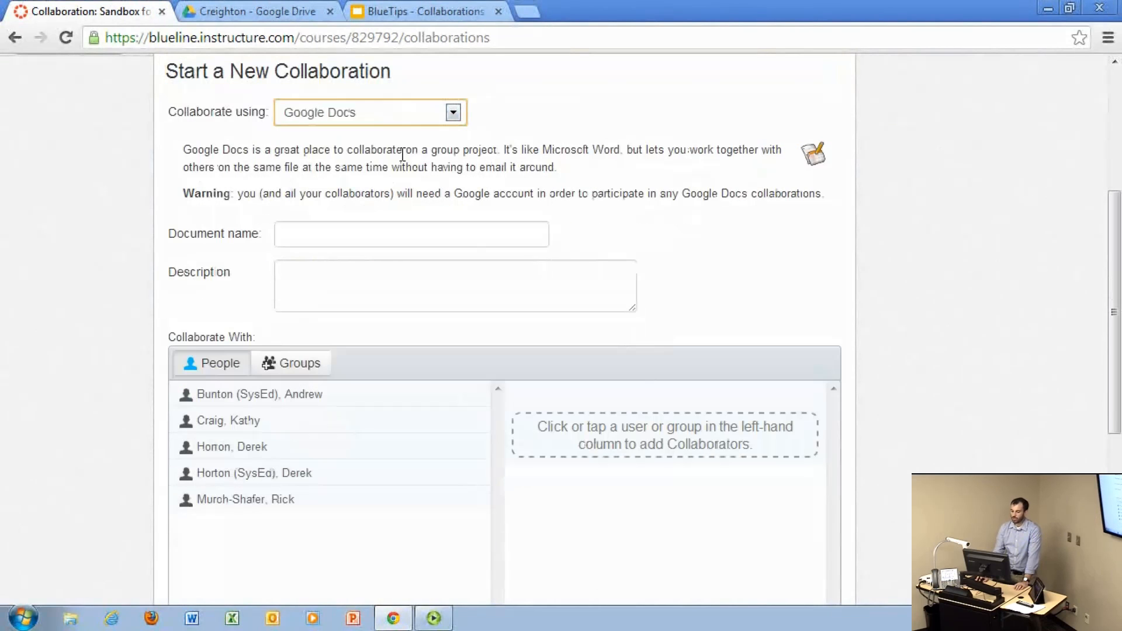
Step: Name the new collaboration document "BlueTips"
{"action": "left_click", "coordinate": [375, 243]}
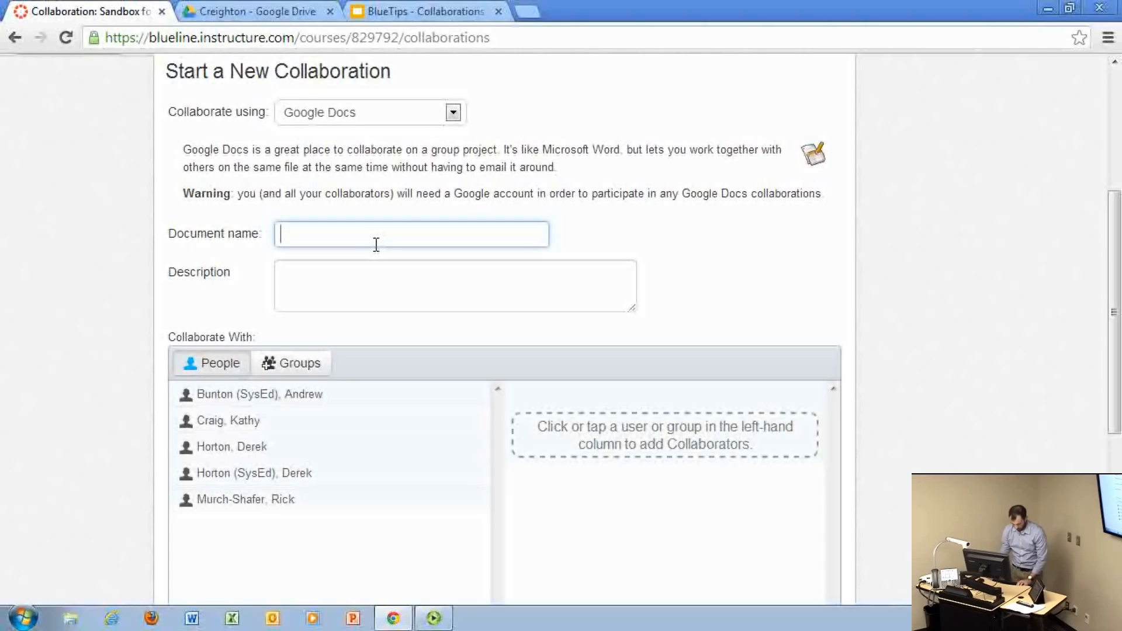
{"action": "type", "text": "B:u"}
{"action": "key", "text": "BackSpace"}
{"action": "key", "text": "BackSpace"}
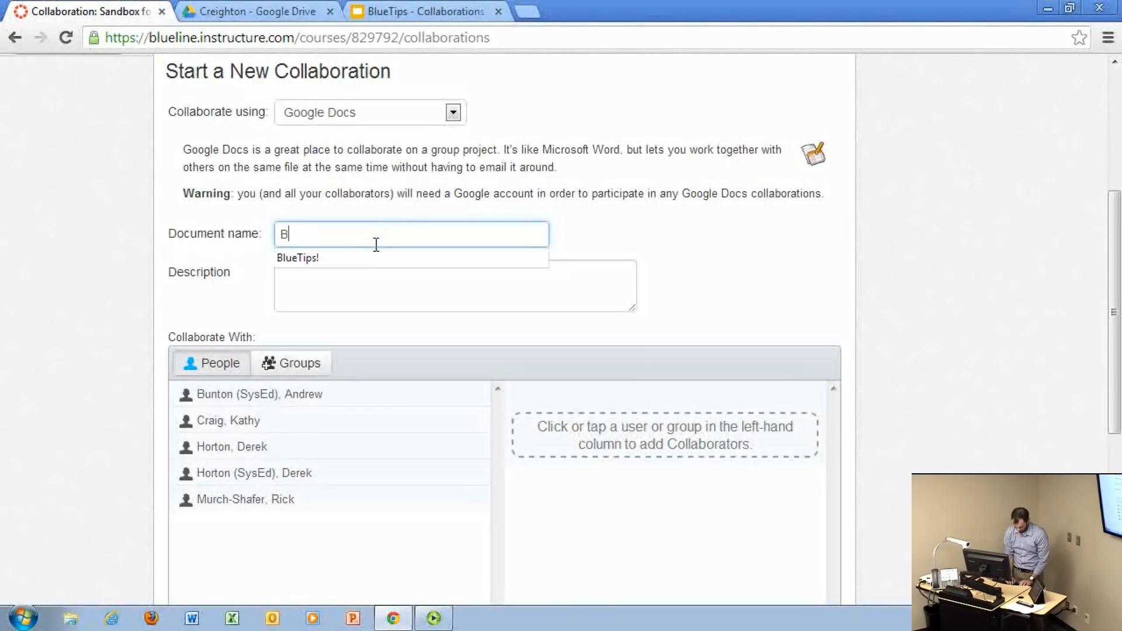
{"action": "type", "text": "lueTips"}
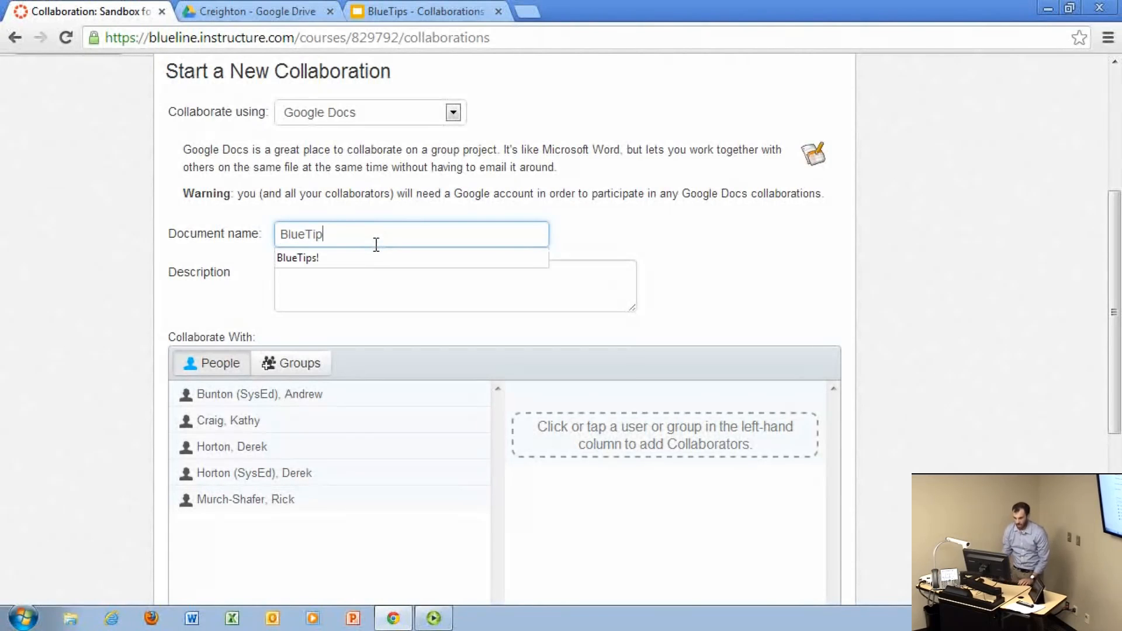
{"action": "left_click", "coordinate": [587, 211]}
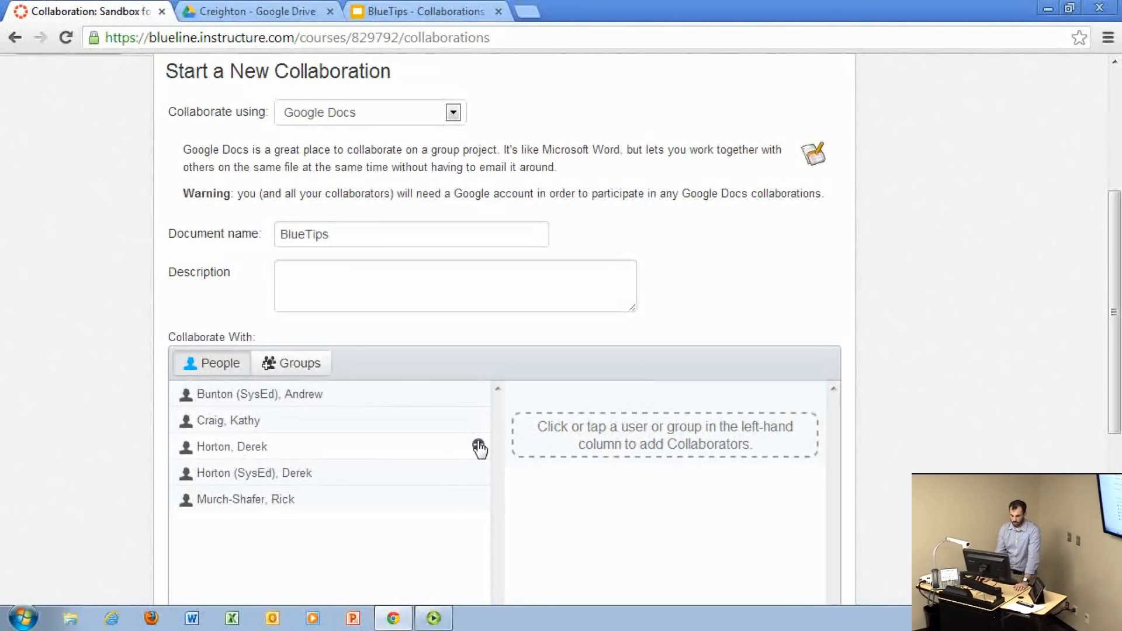
Step: Add two course members as collaborators and start the Google Docs collaboration
{"action": "left_click", "coordinate": [478, 446]}
{"action": "left_click", "coordinate": [479, 473]}
{"action": "scroll", "coordinate": [474, 475], "scroll_direction": "down", "scroll_amount": 3}
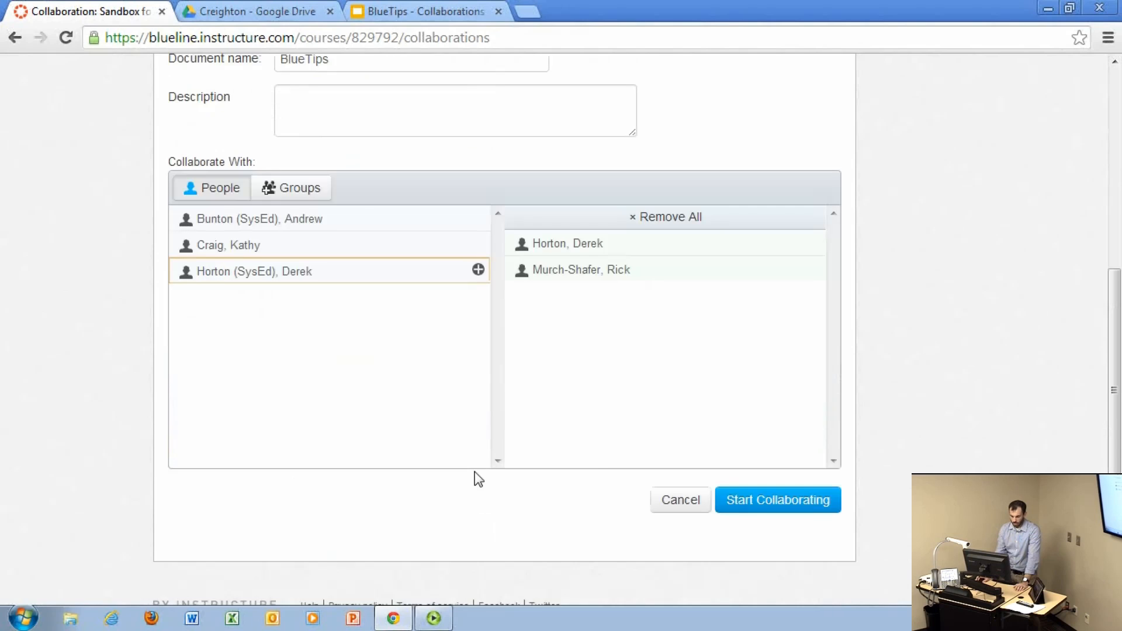
{"action": "left_click", "coordinate": [806, 496]}
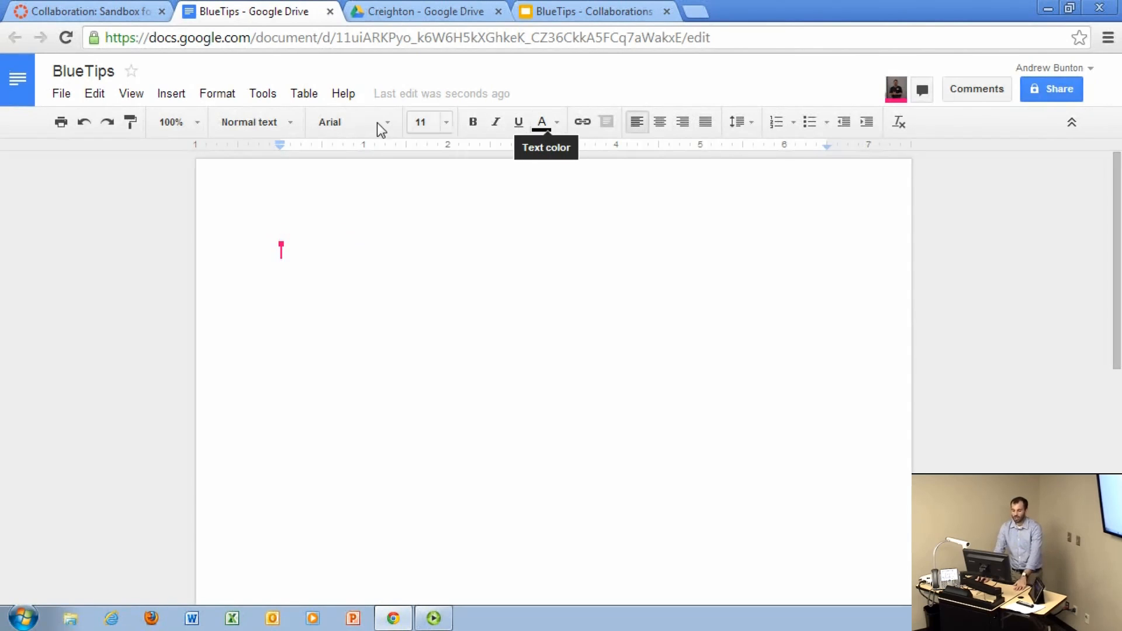
{"action": "left_click", "coordinate": [350, 124]}
{"action": "left_click", "coordinate": [349, 124]}
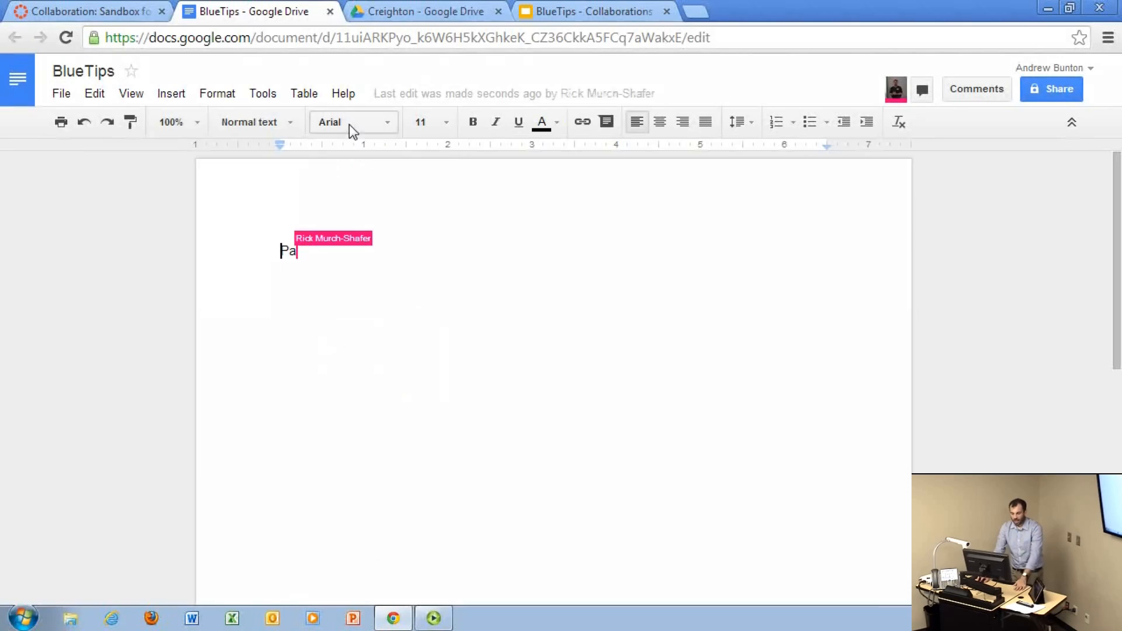
{"action": "left_click", "coordinate": [430, 123]}
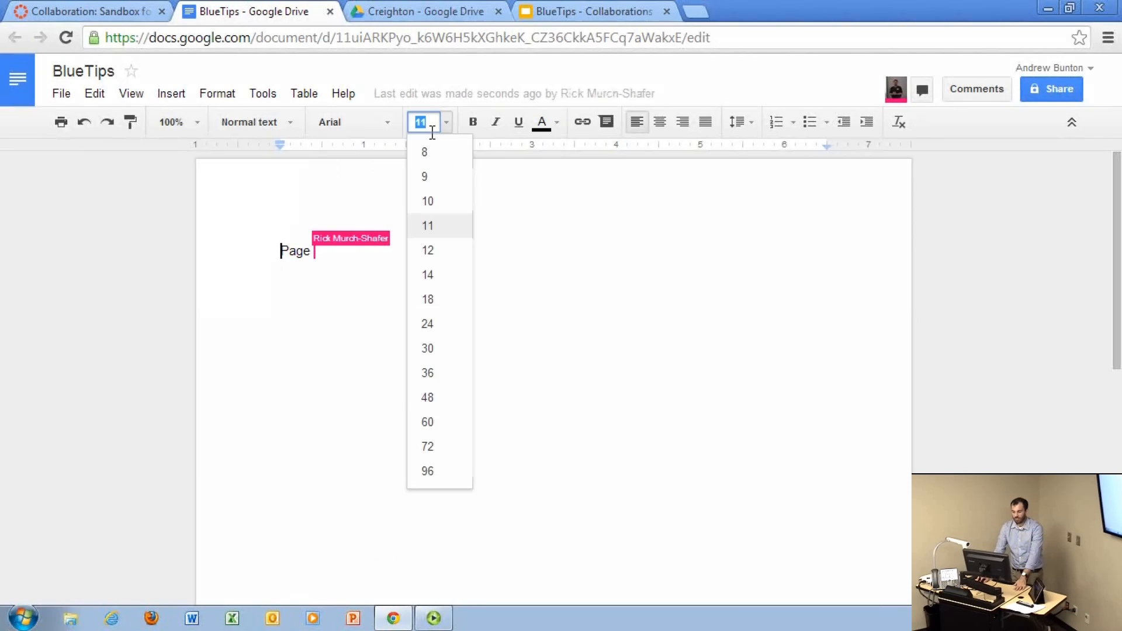
{"action": "left_click", "coordinate": [812, 86]}
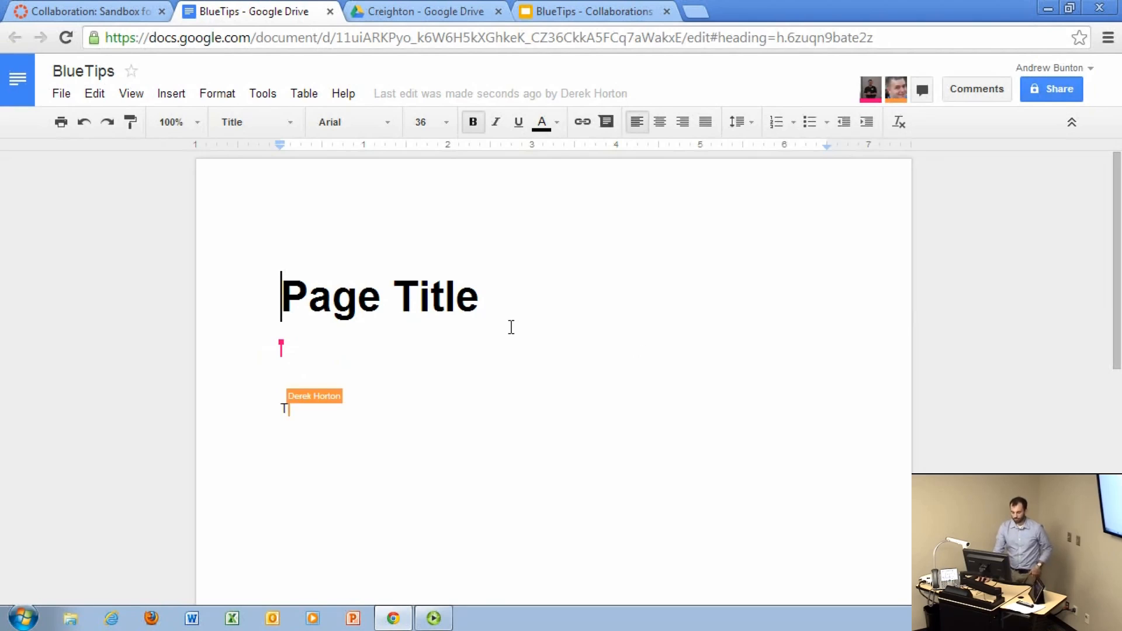
Step: Extend the heading "Page Title" in the shared document to read "Page Title For good stuff!!"
{"action": "left_click", "coordinate": [446, 561]}
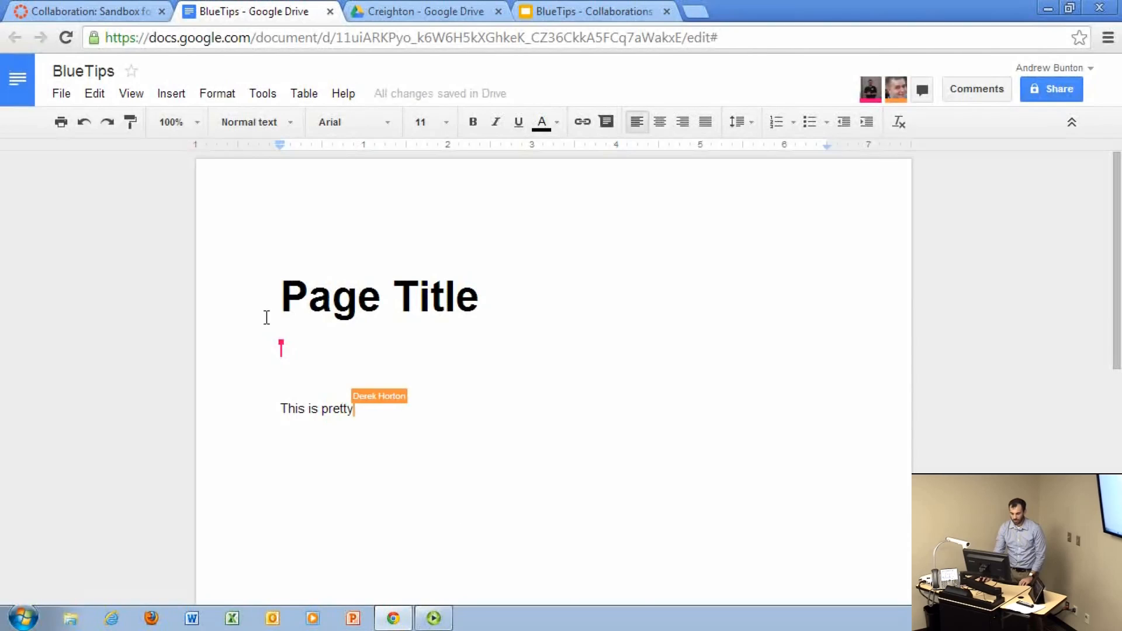
{"action": "left_click", "coordinate": [679, 257]}
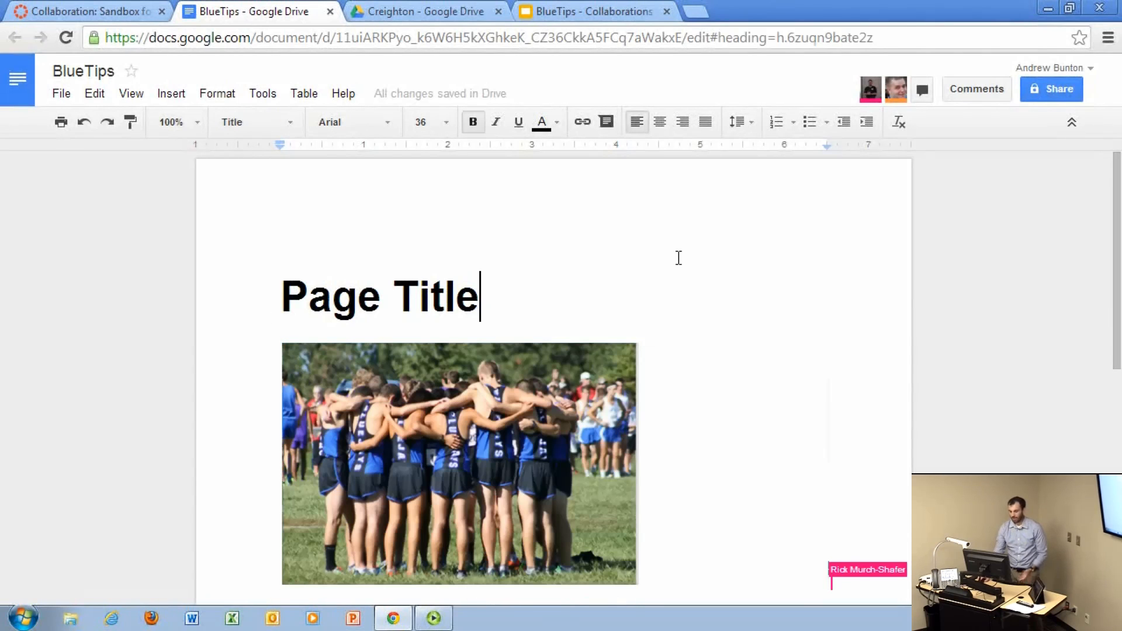
{"action": "type", "text": "I"}
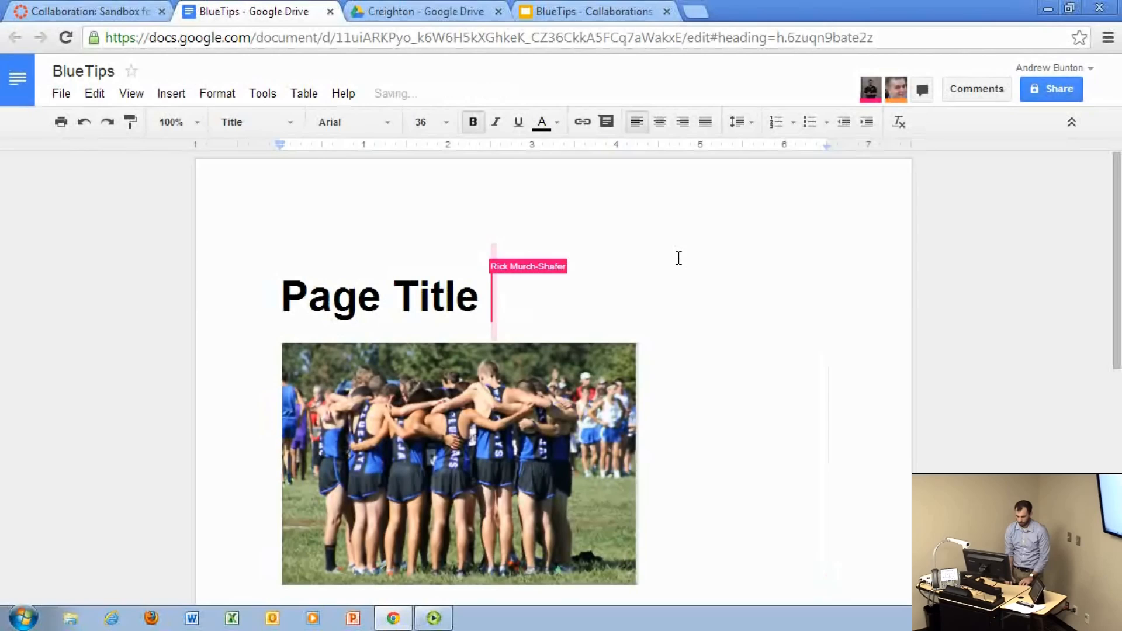
{"action": "type", "text": "For good "}
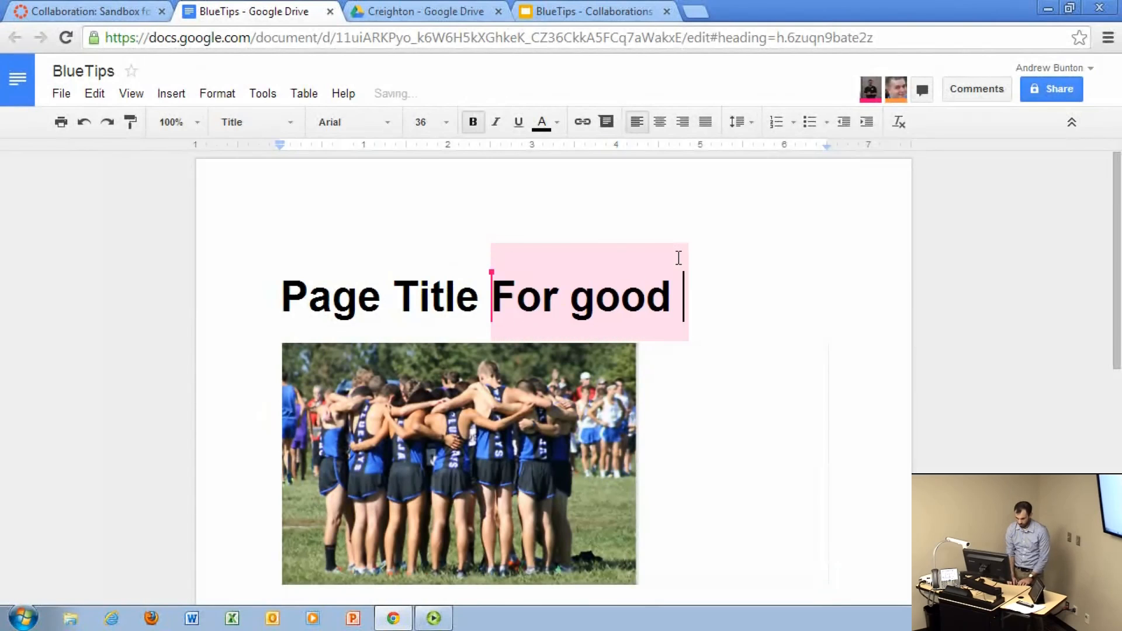
{"action": "type", "text": "stuff!@"}
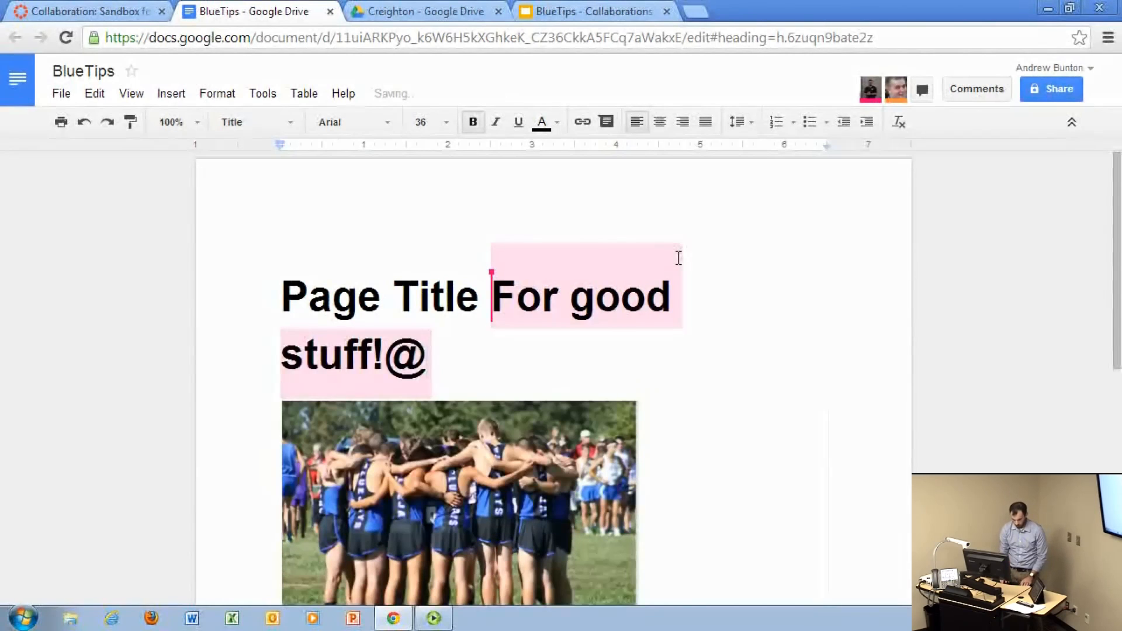
{"action": "key", "text": "BackSpace"}
{"action": "type", "text": "!"}
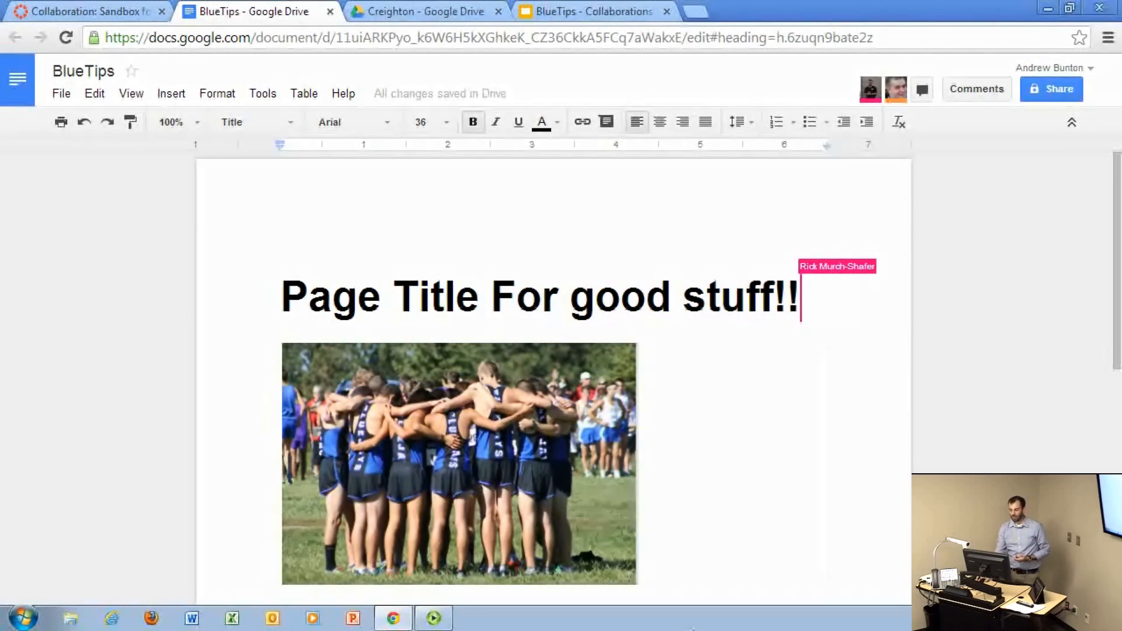
{"action": "scroll", "coordinate": [747, 526], "scroll_direction": "down", "scroll_amount": 3}
{"action": "scroll", "coordinate": [746, 526], "scroll_direction": "down", "scroll_amount": 2}
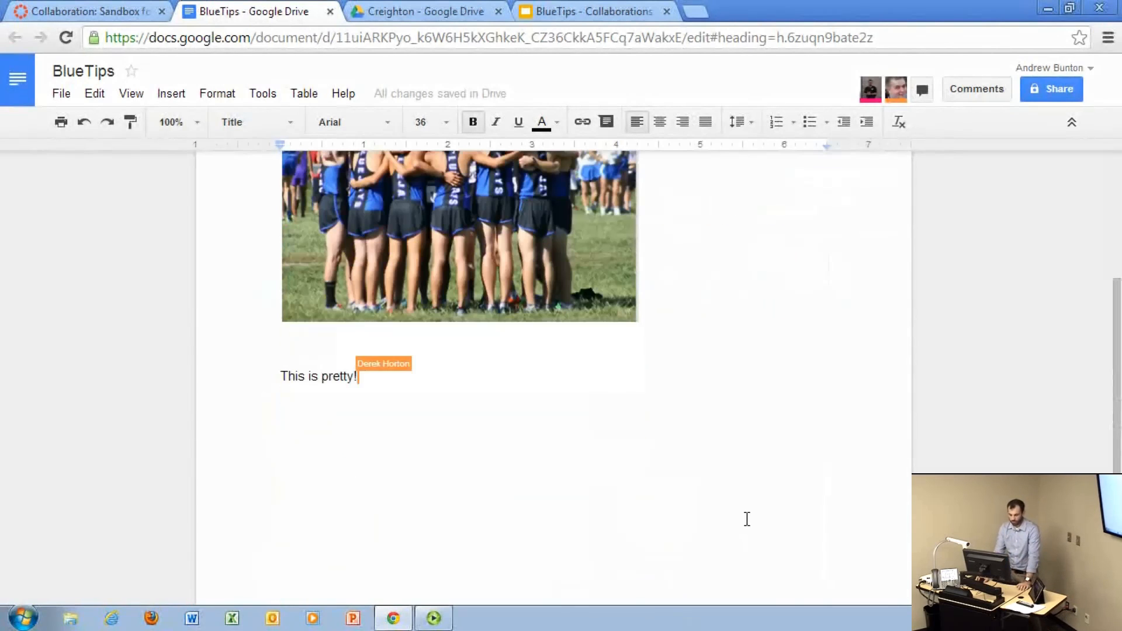
{"action": "scroll", "coordinate": [755, 530], "scroll_direction": "up", "scroll_amount": 5}
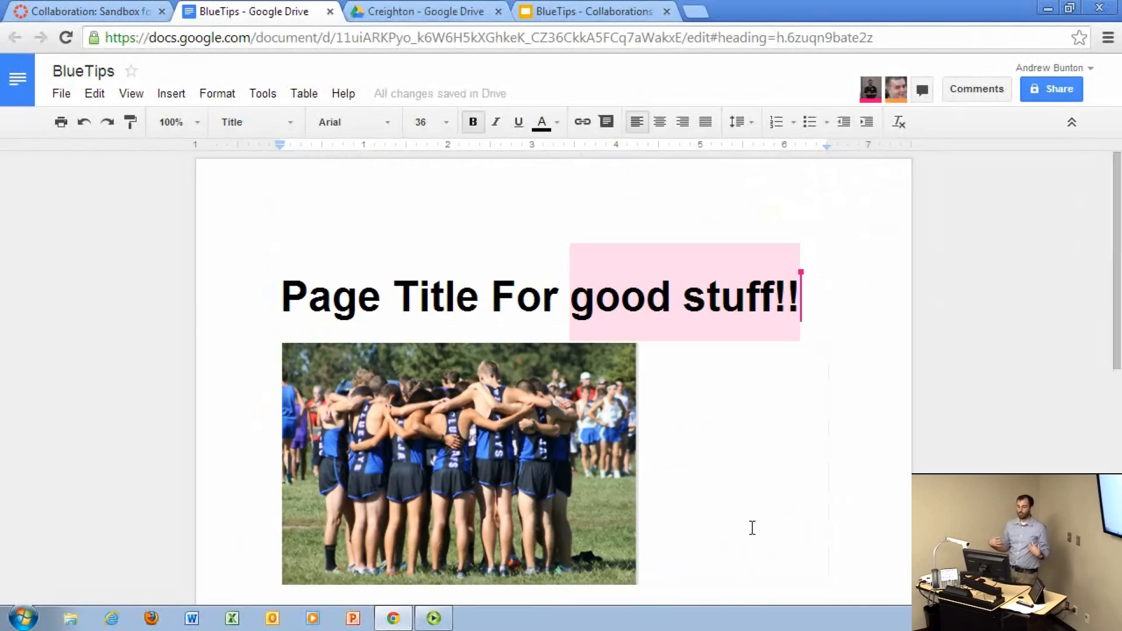
{"action": "left_click", "coordinate": [262, 95]}
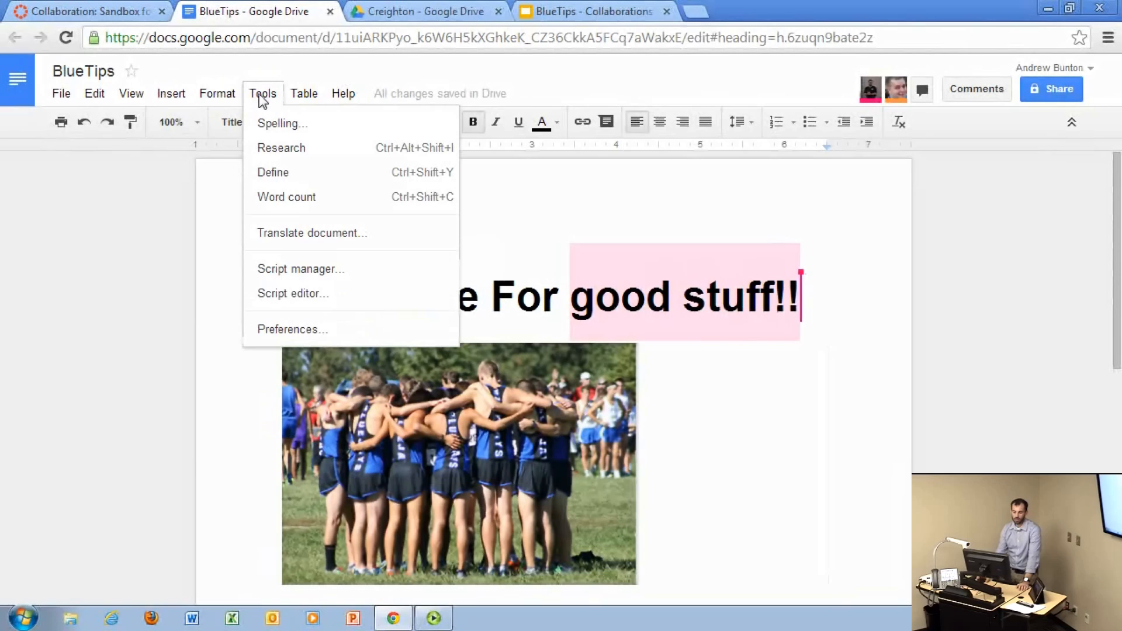
{"action": "mouse_move", "coordinate": [165, 95]}
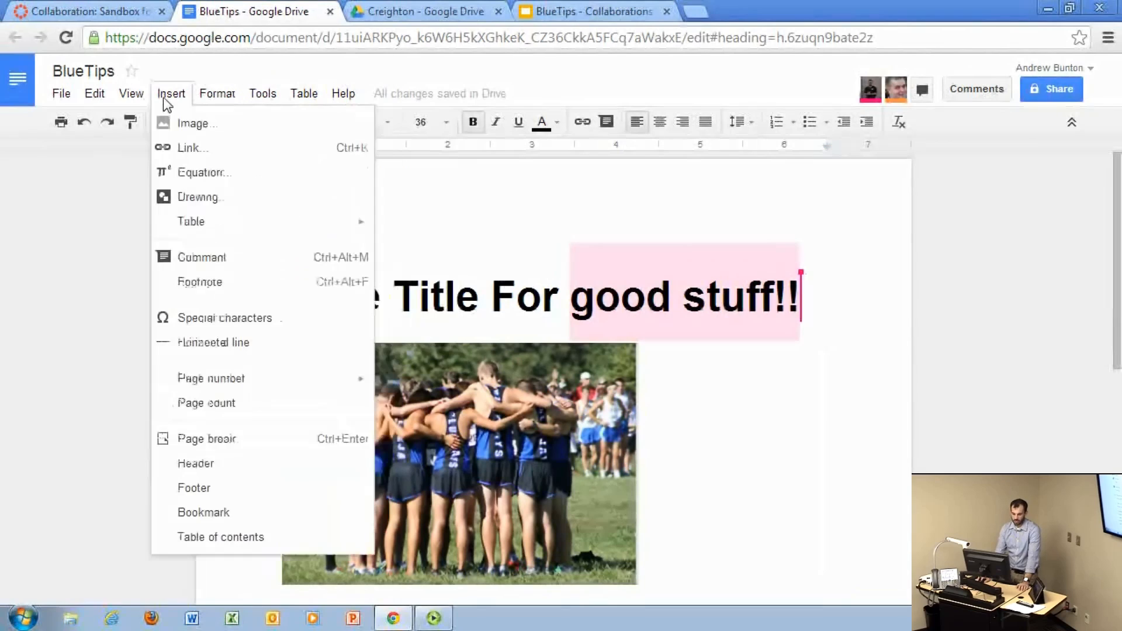
Step: Open the shared document's group chat, look it over and close it again
{"action": "left_click", "coordinate": [890, 224]}
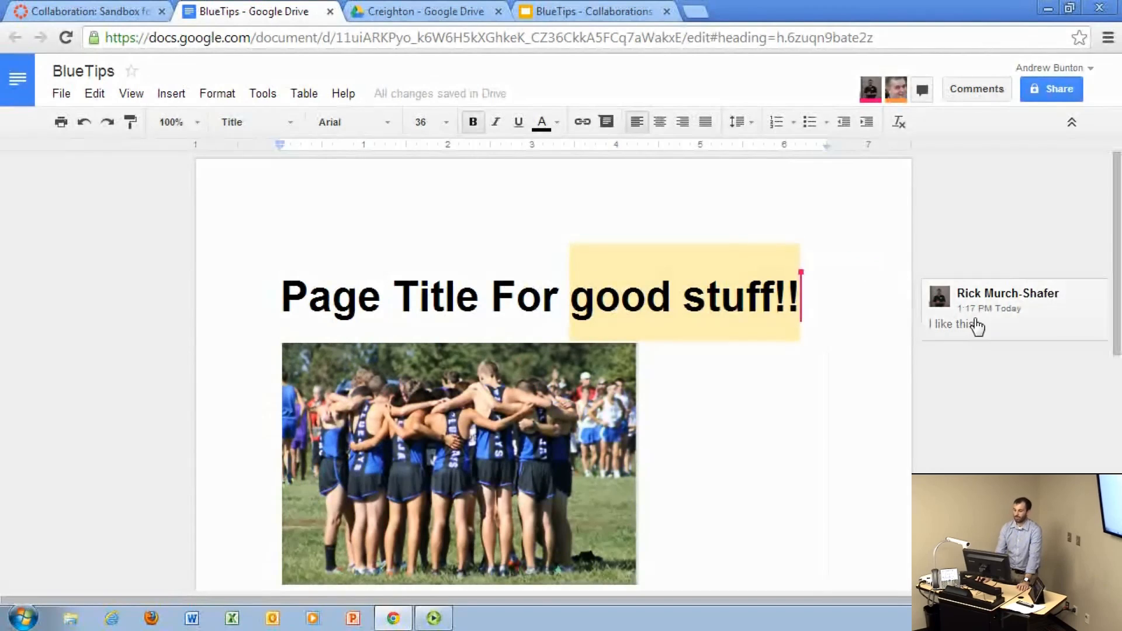
{"action": "left_click", "coordinate": [921, 90]}
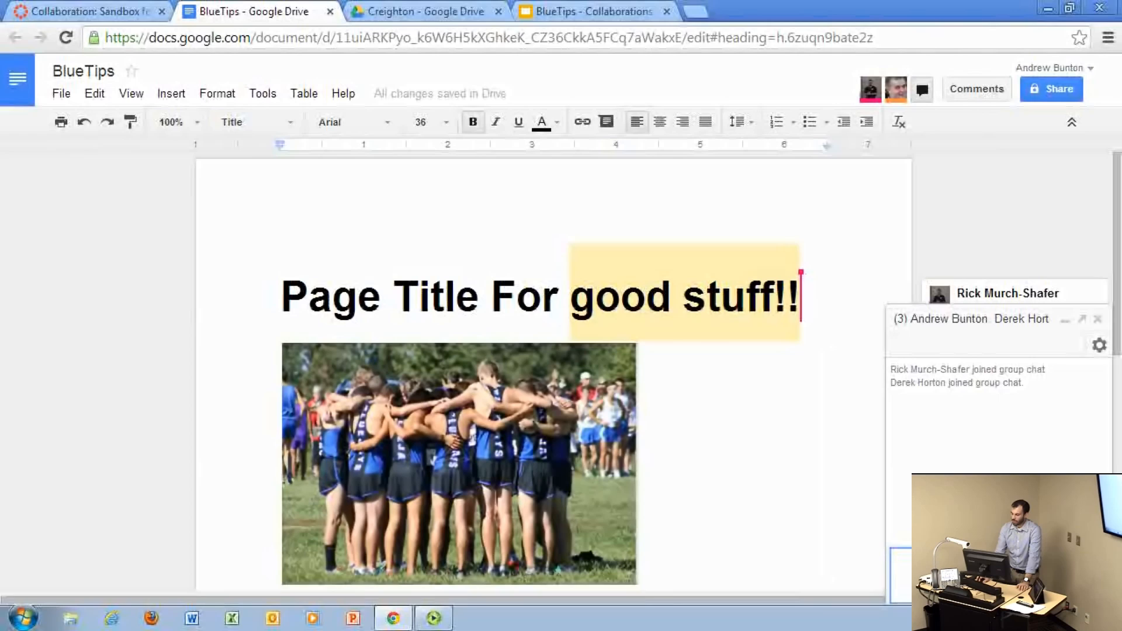
{"action": "left_click", "coordinate": [1097, 319]}
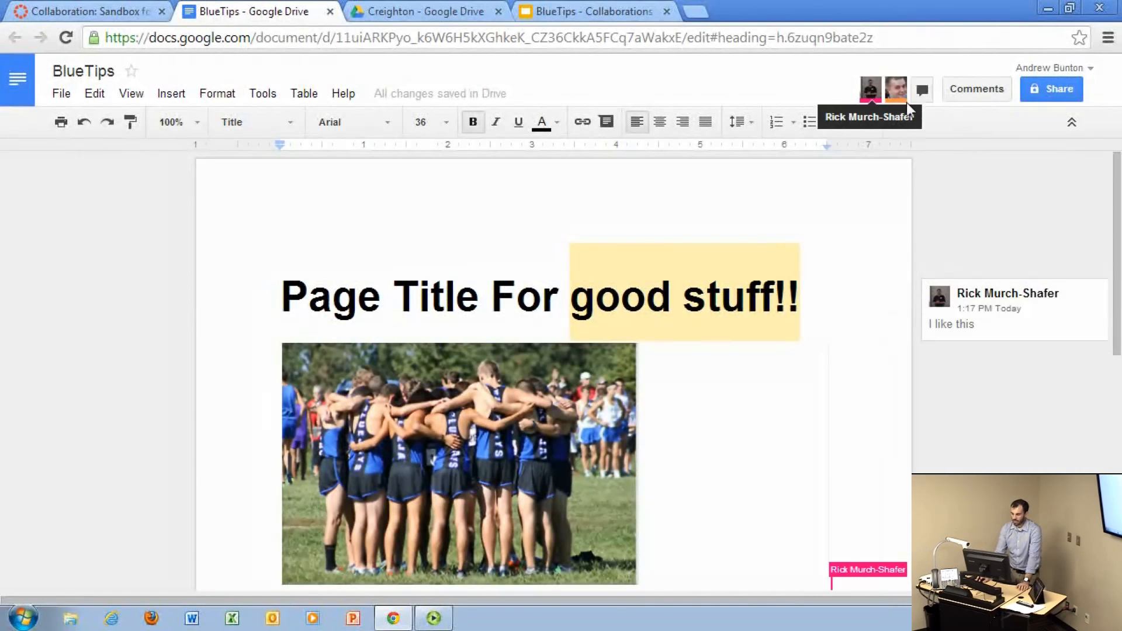
Step: Add the comment "Nice picture!" at the end of the document's heading
{"action": "left_click", "coordinate": [608, 121]}
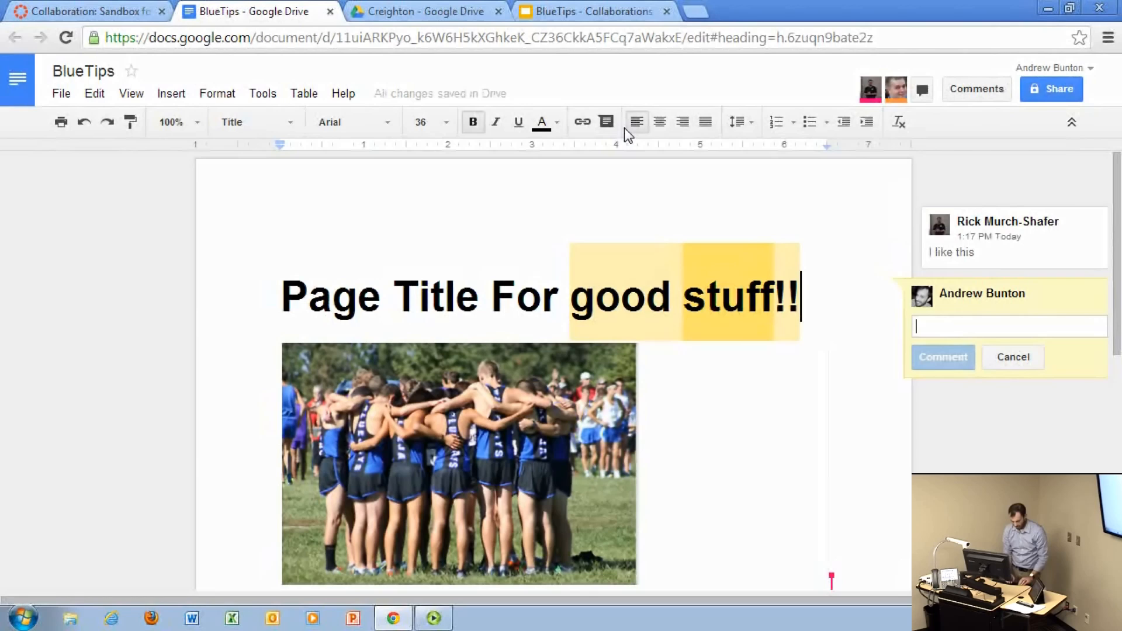
{"action": "type", "text": "Nice pi"}
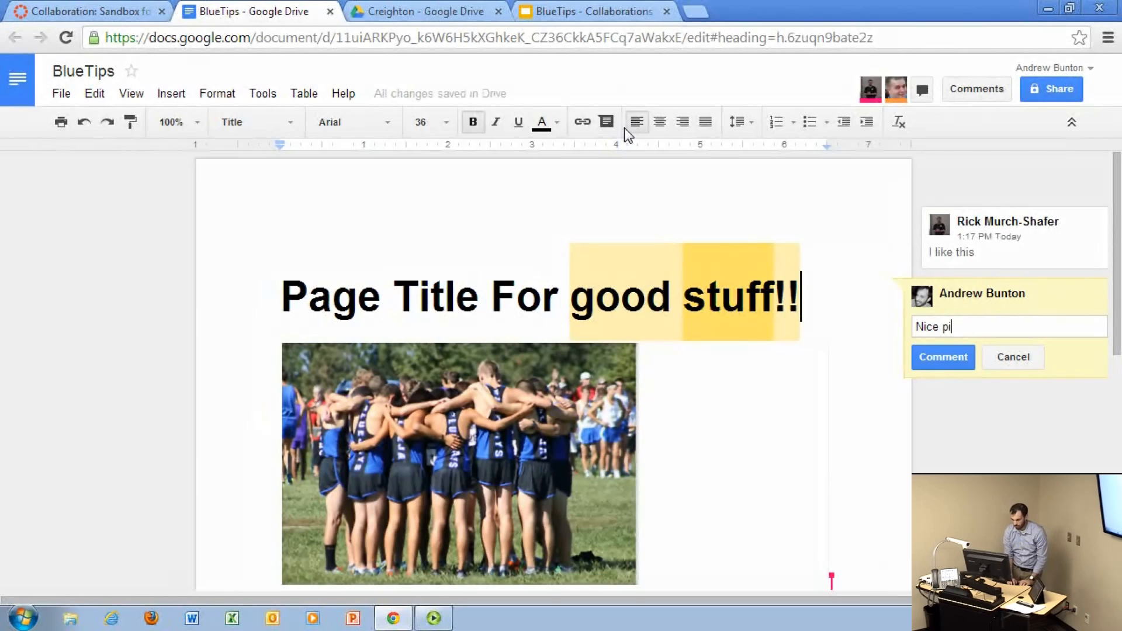
{"action": "type", "text": "cture!"}
{"action": "left_click", "coordinate": [938, 356]}
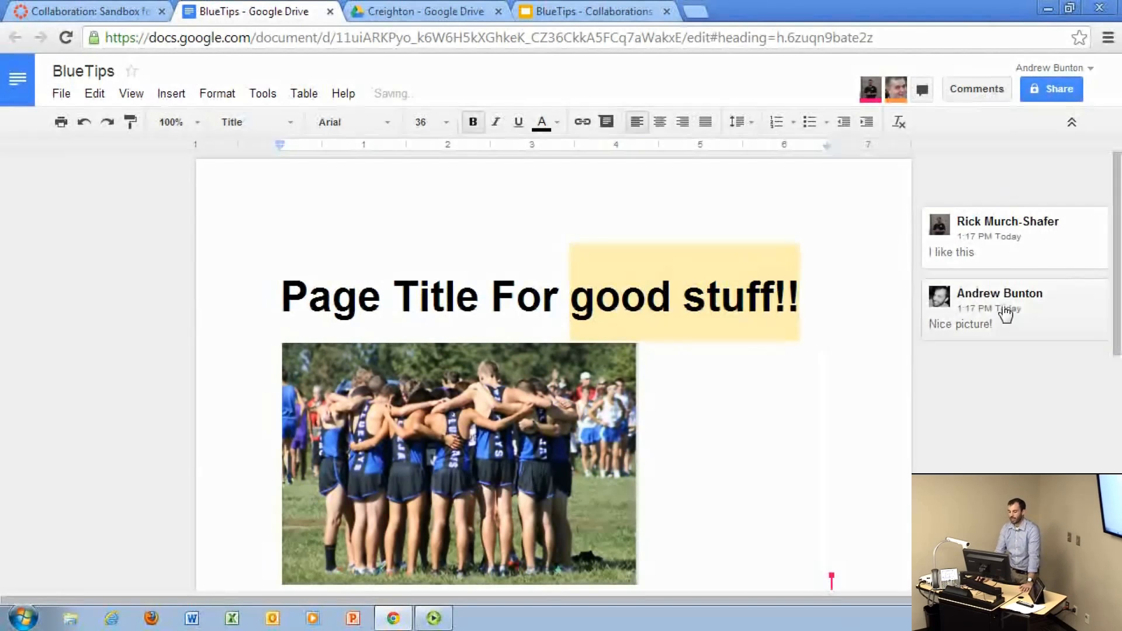
{"action": "scroll", "coordinate": [994, 416], "scroll_direction": "down", "scroll_amount": 1}
{"action": "scroll", "coordinate": [994, 416], "scroll_direction": "up", "scroll_amount": 1}
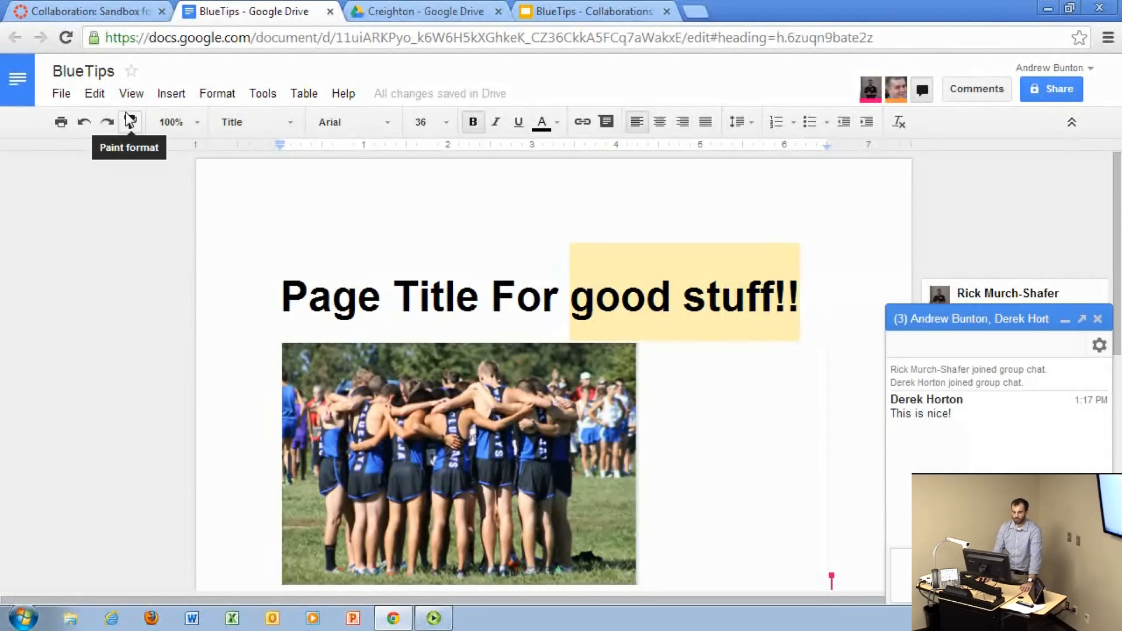
Step: Examine the third entry in the document's revision history, and close the history and the group chat
{"action": "left_click", "coordinate": [109, 99]}
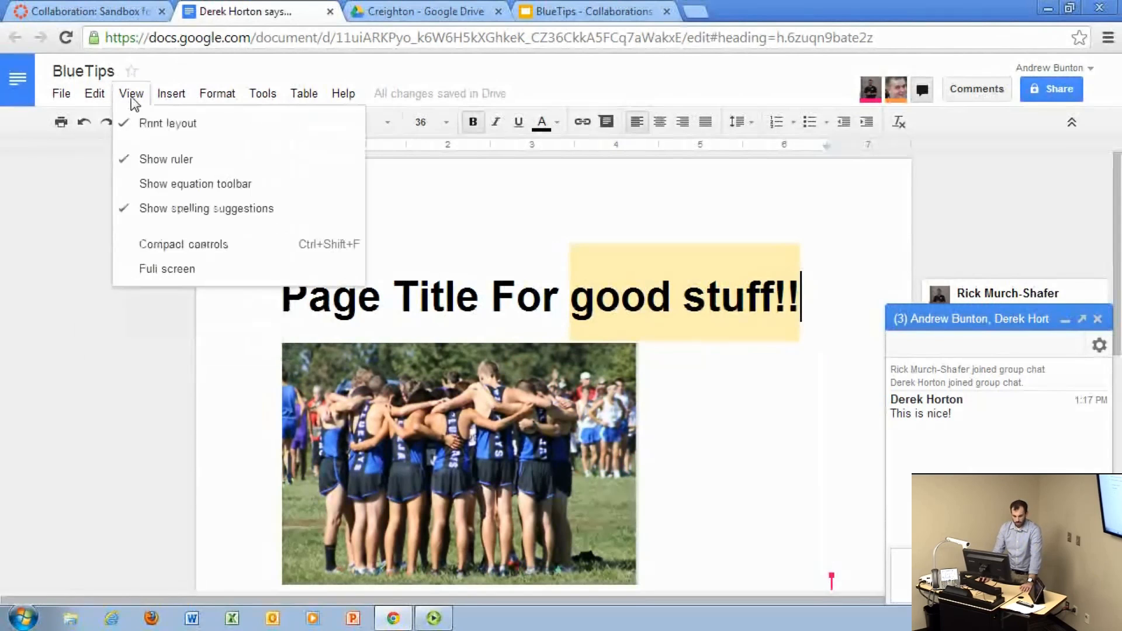
{"action": "mouse_move", "coordinate": [62, 97]}
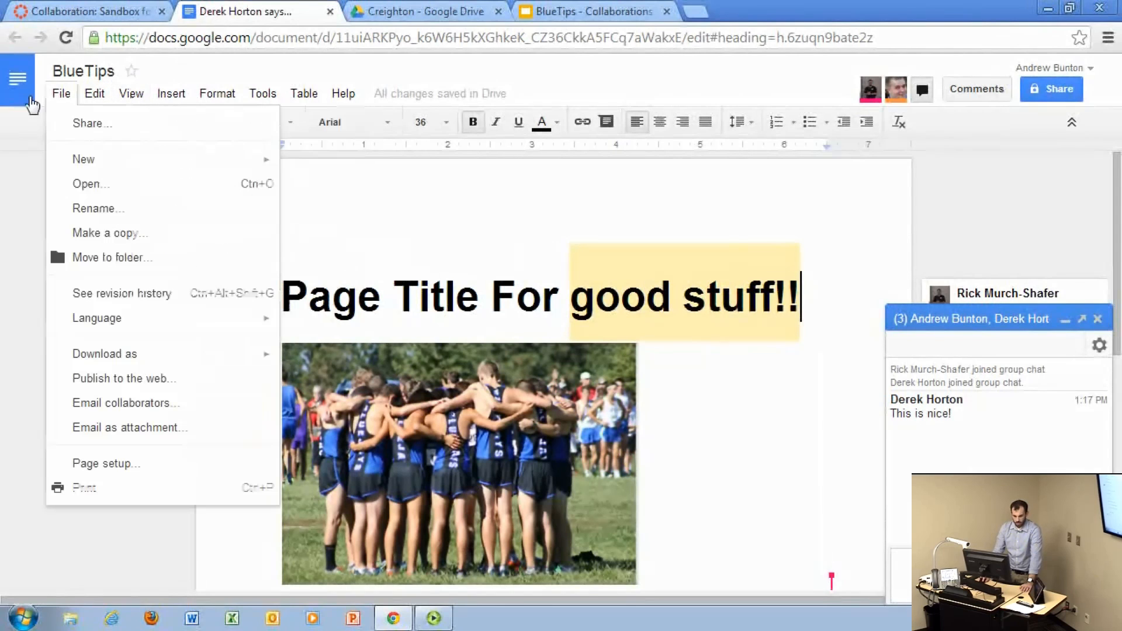
{"action": "left_click", "coordinate": [111, 294]}
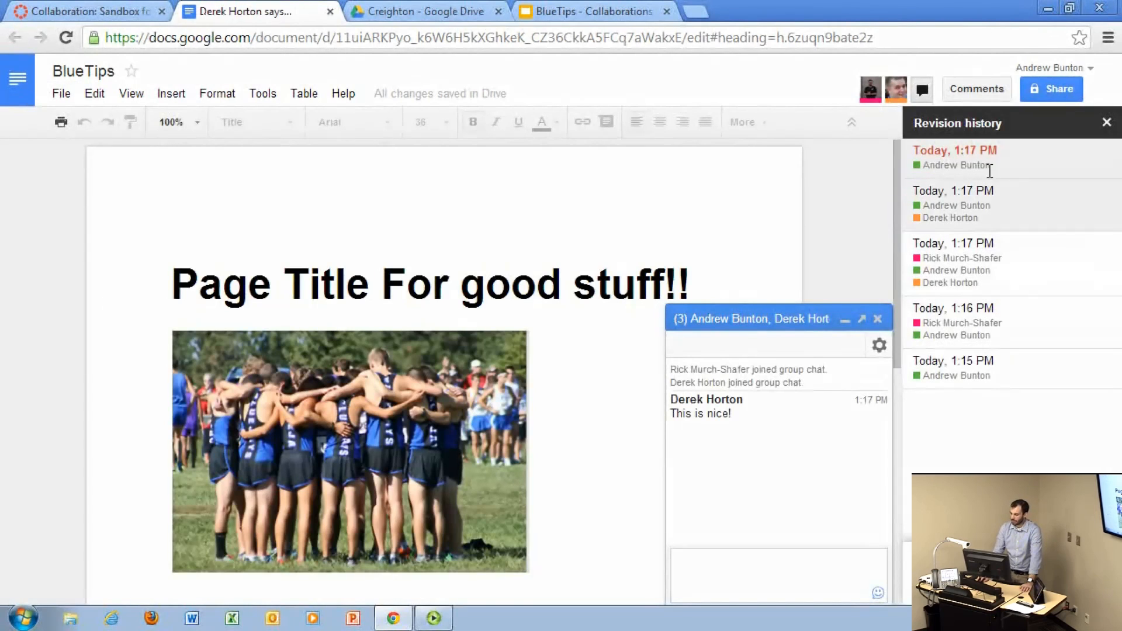
{"action": "left_click", "coordinate": [990, 281]}
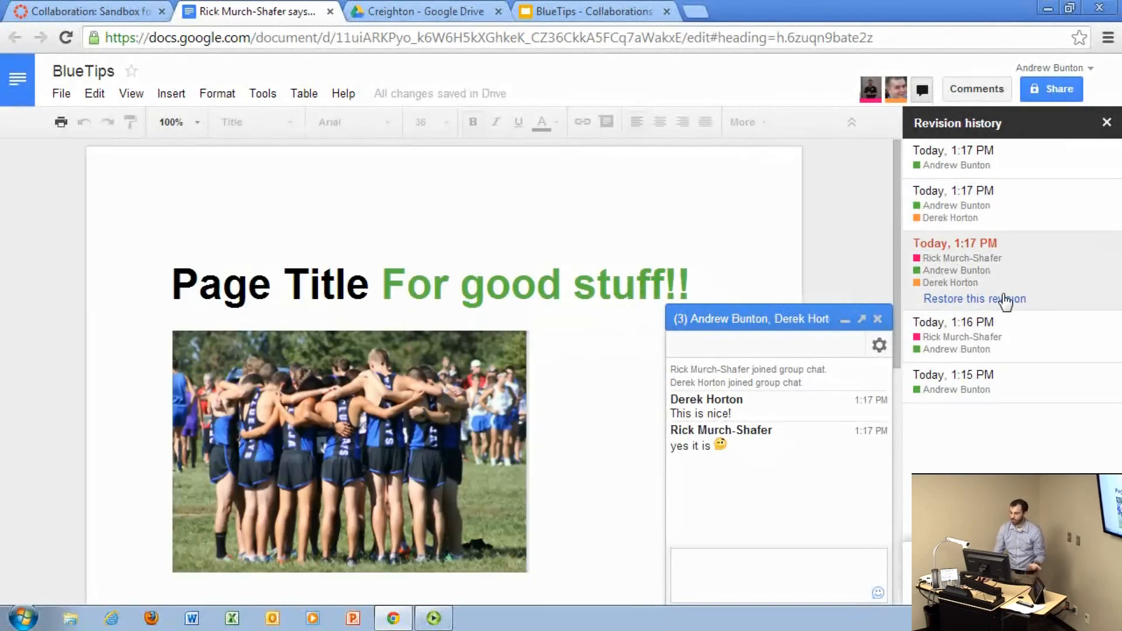
{"action": "left_click", "coordinate": [1107, 122]}
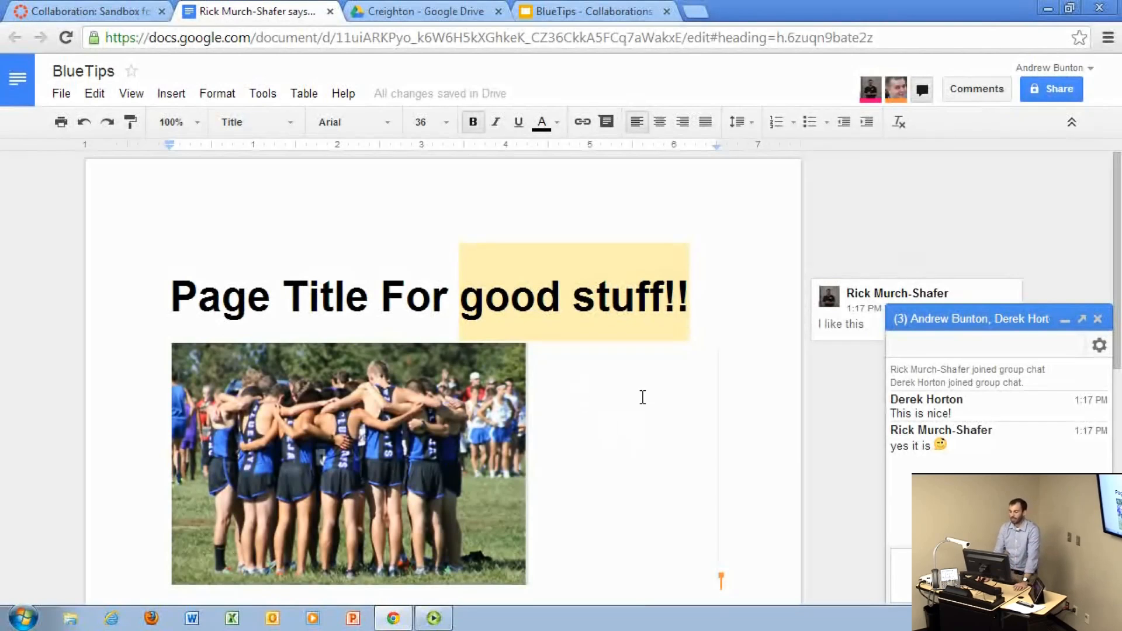
{"action": "left_click", "coordinate": [1098, 319]}
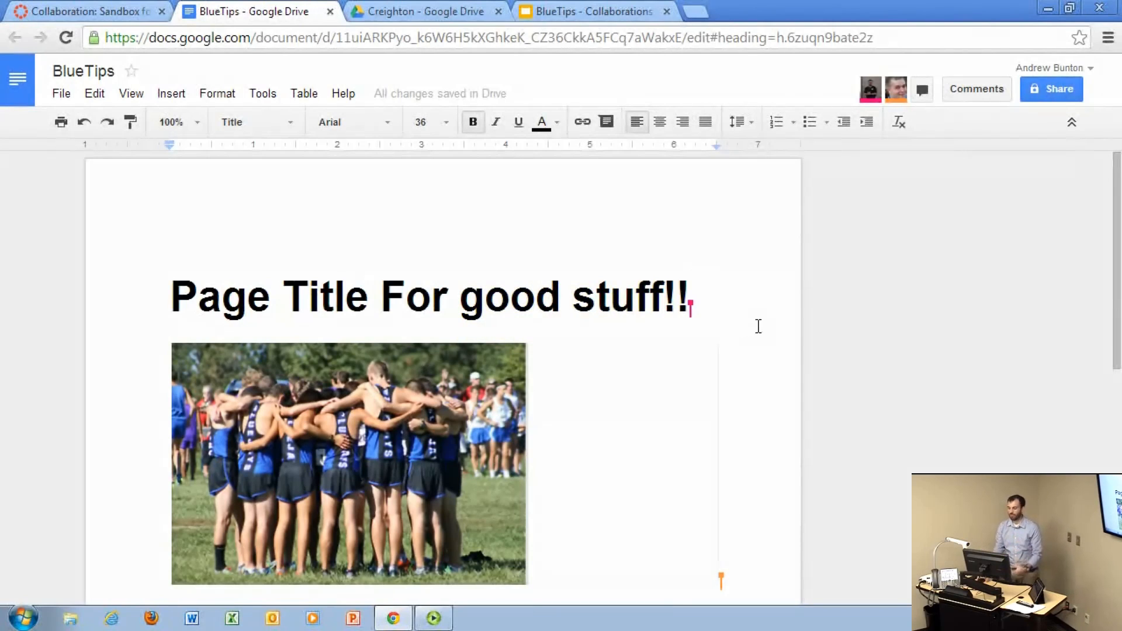
Step: Review the first collaborator's permission levels in the sharing settings and try to remove that collaborator's access
{"action": "left_click", "coordinate": [1053, 89]}
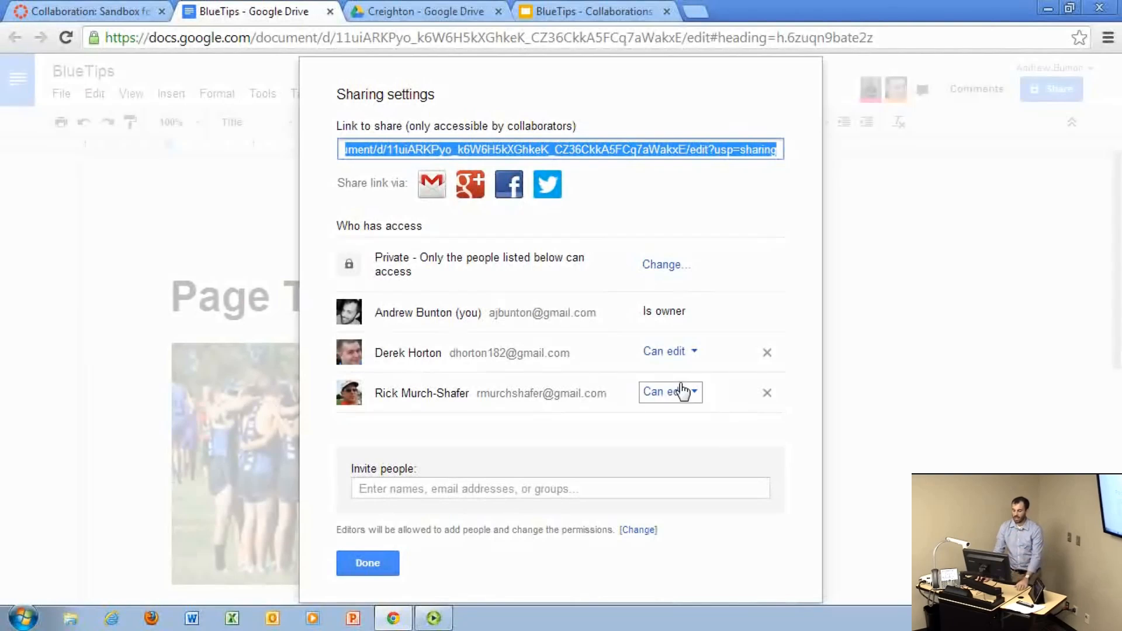
{"action": "left_click", "coordinate": [696, 351]}
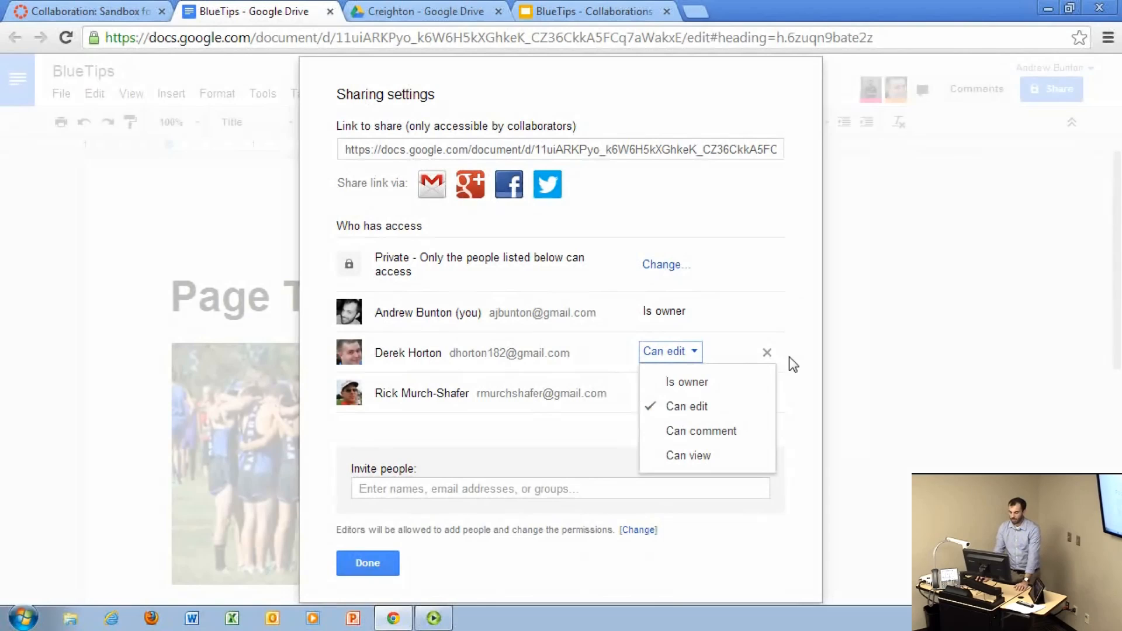
{"action": "left_click", "coordinate": [767, 353]}
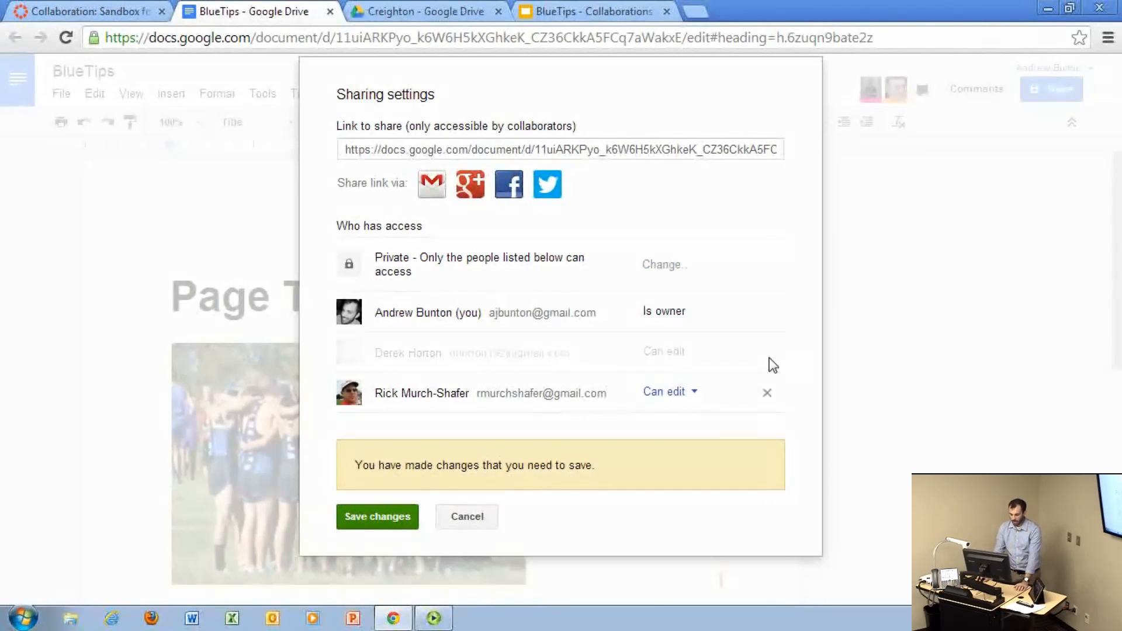
{"action": "left_click", "coordinate": [472, 519]}
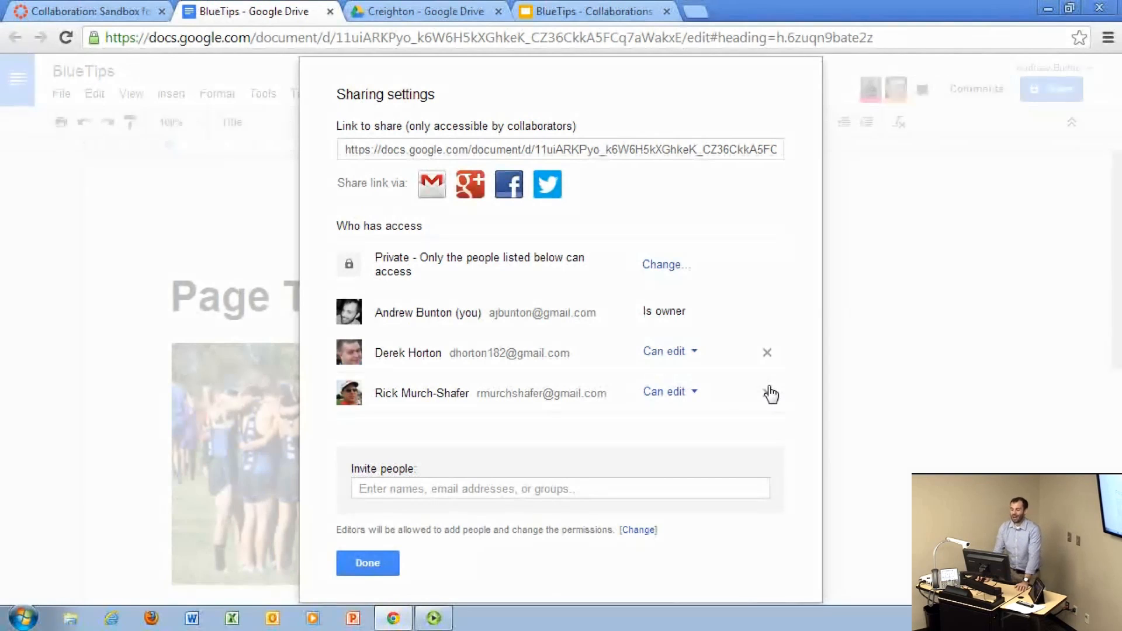
Step: Open the options for inviting more people and check the document's current access setting
{"action": "left_click", "coordinate": [445, 497]}
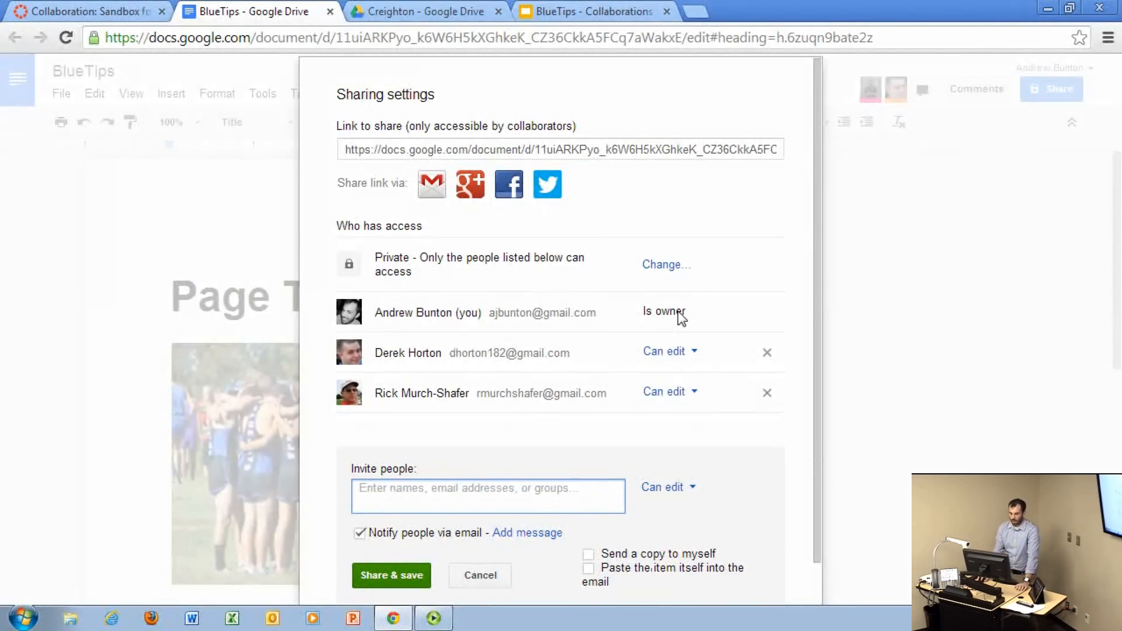
{"action": "double_click", "coordinate": [385, 262]}
{"action": "left_click", "coordinate": [427, 262]}
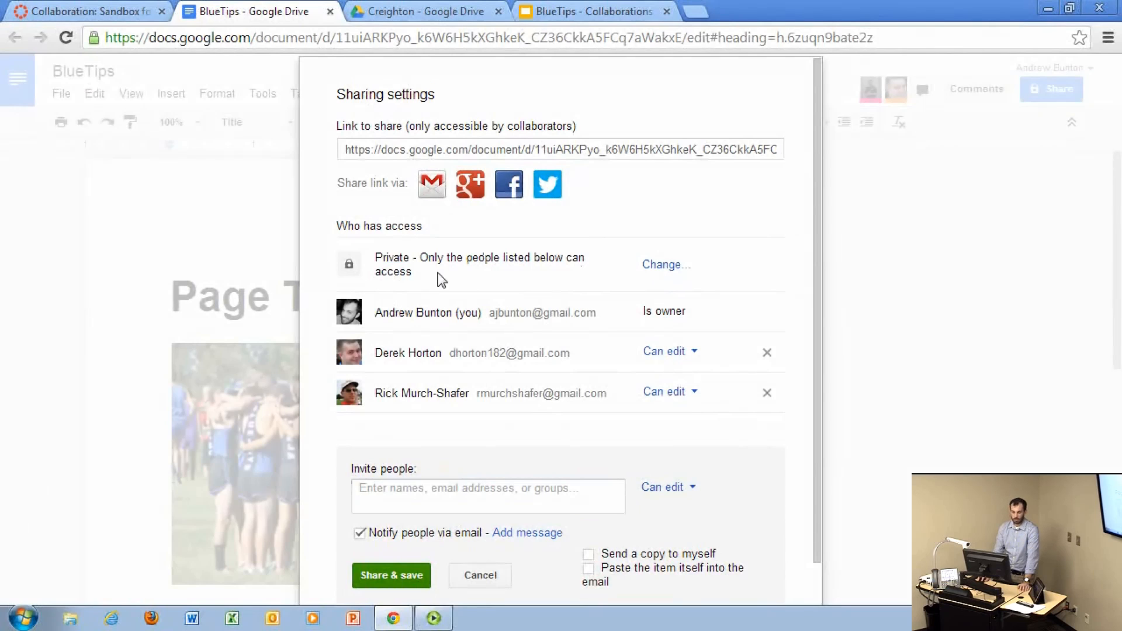
Step: Try the Anyone with the link, Public on the web and Private visibility options, and close the sharing settings without saving
{"action": "left_click", "coordinate": [674, 266]}
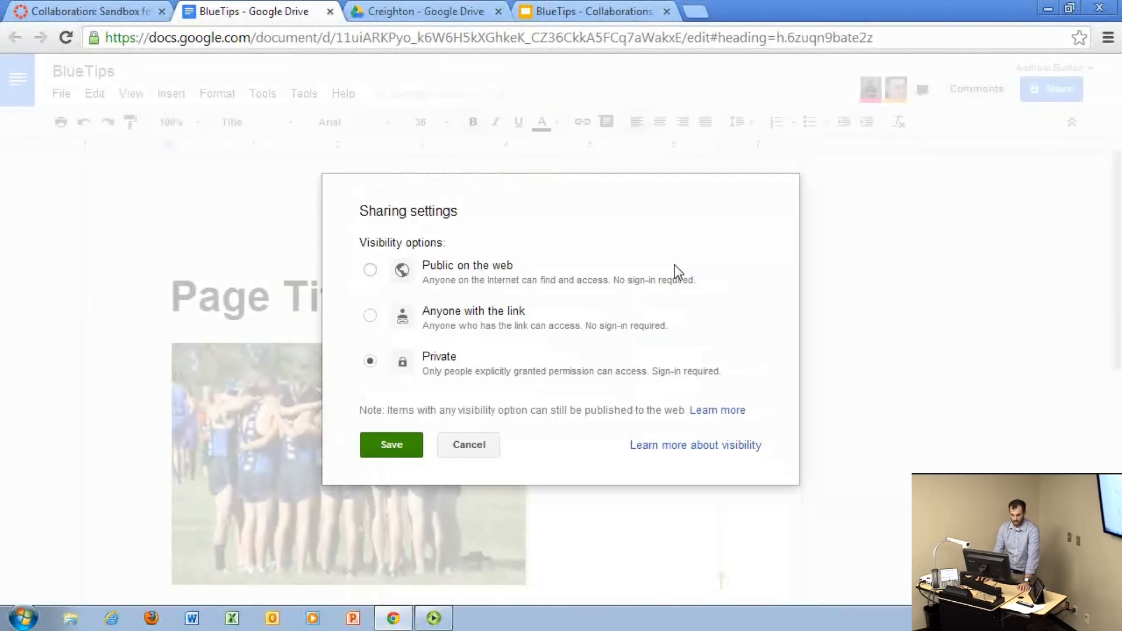
{"action": "left_click", "coordinate": [370, 316]}
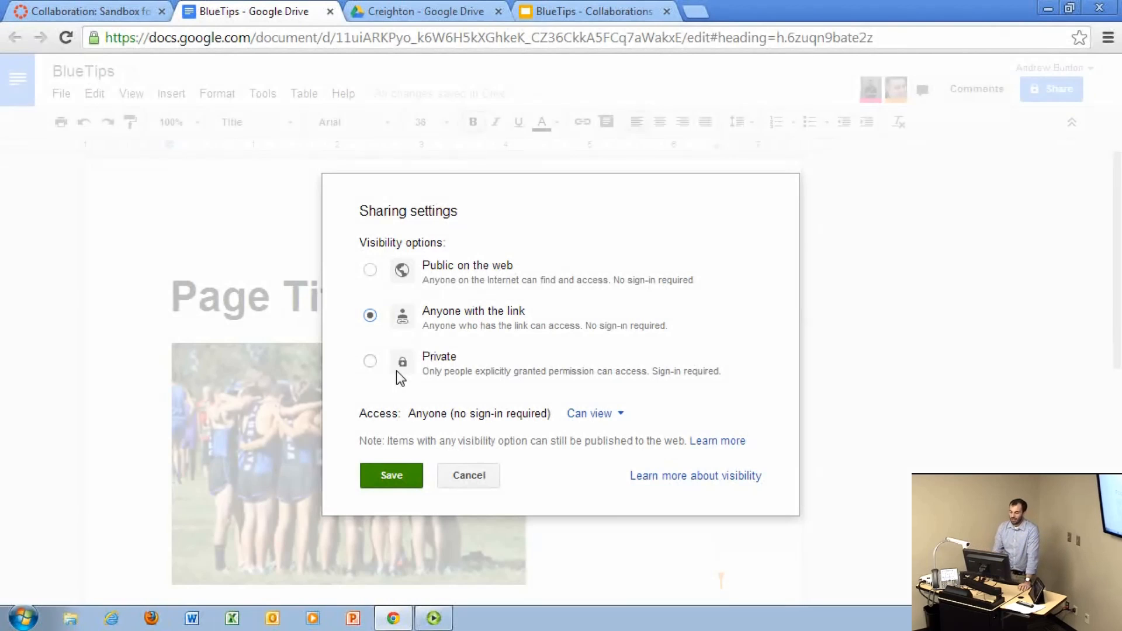
{"action": "left_click", "coordinate": [370, 271]}
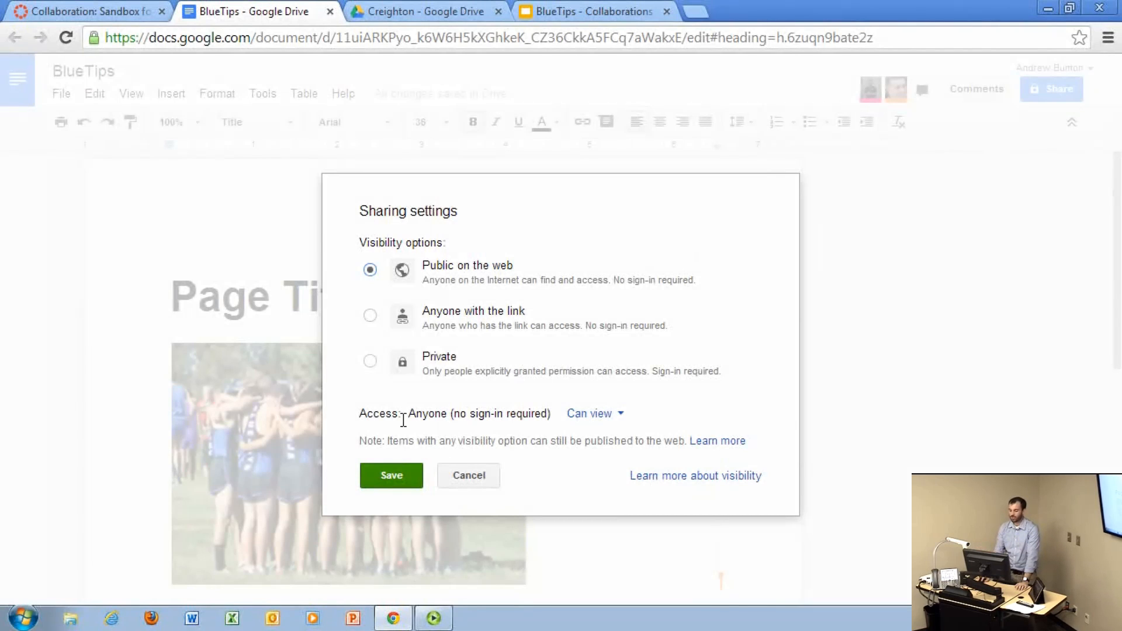
{"action": "left_click", "coordinate": [606, 421]}
{"action": "left_click", "coordinate": [606, 422]}
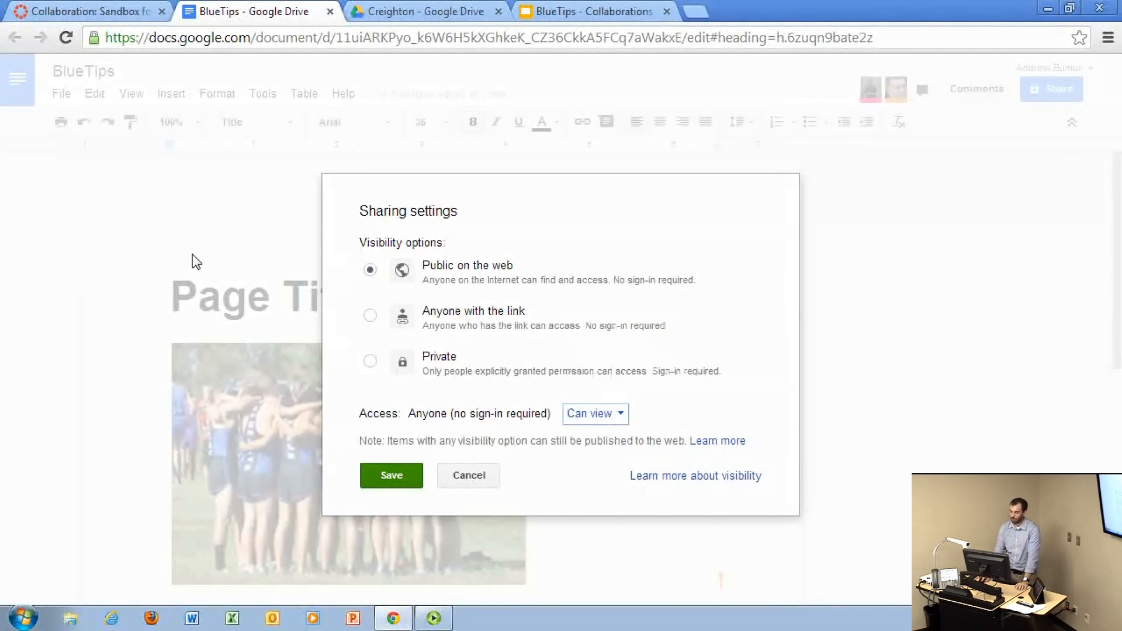
{"action": "left_click", "coordinate": [370, 362]}
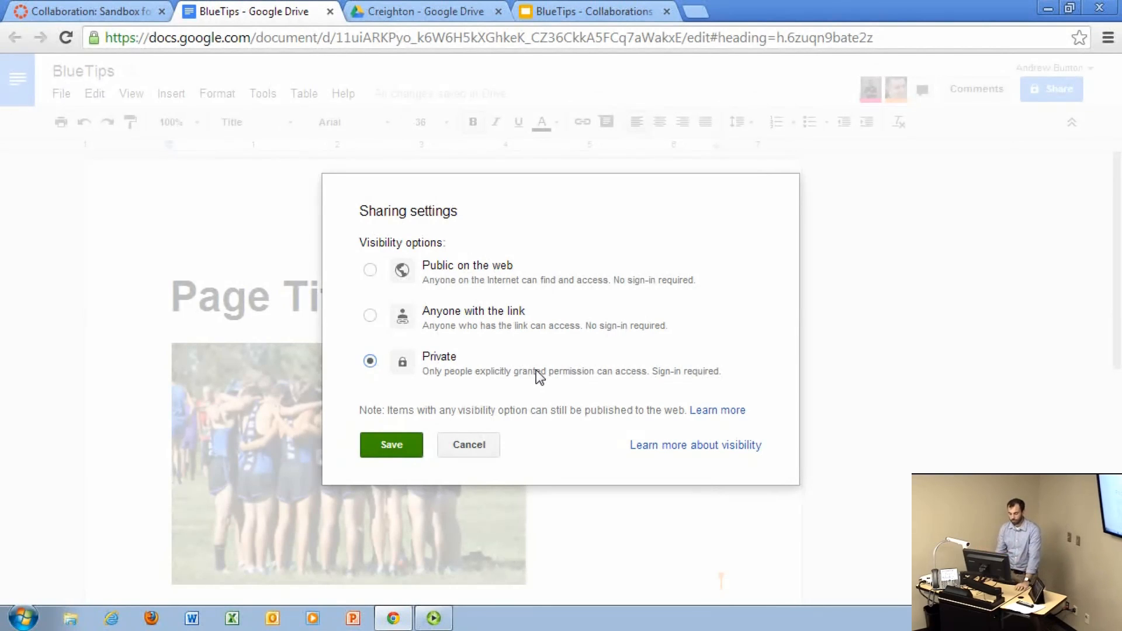
{"action": "left_click", "coordinate": [460, 453]}
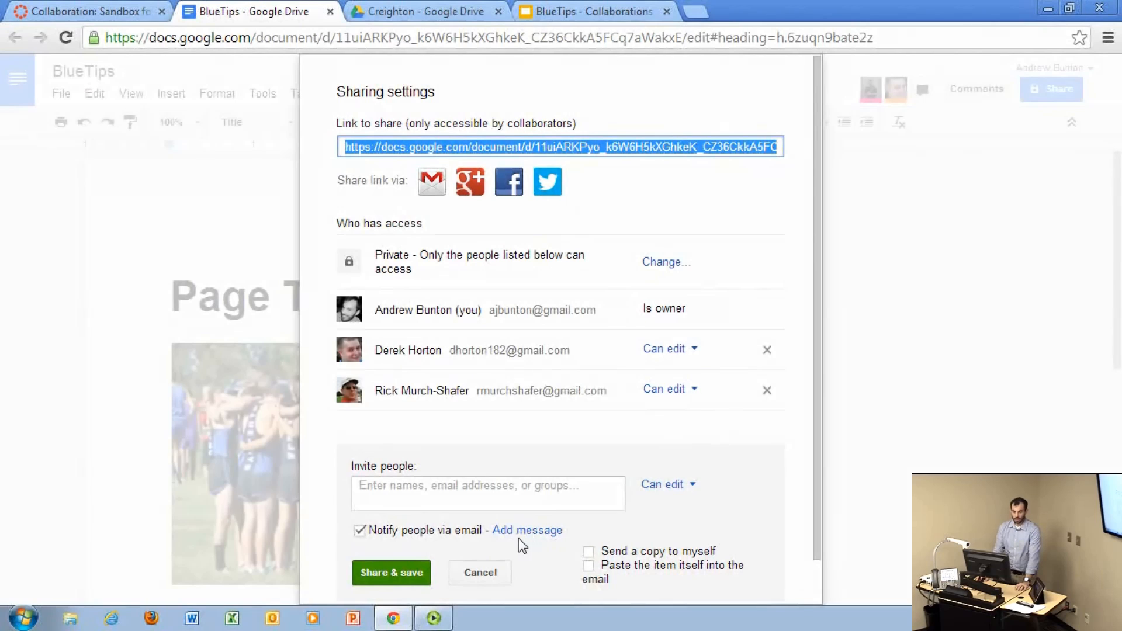
{"action": "left_click", "coordinate": [503, 569]}
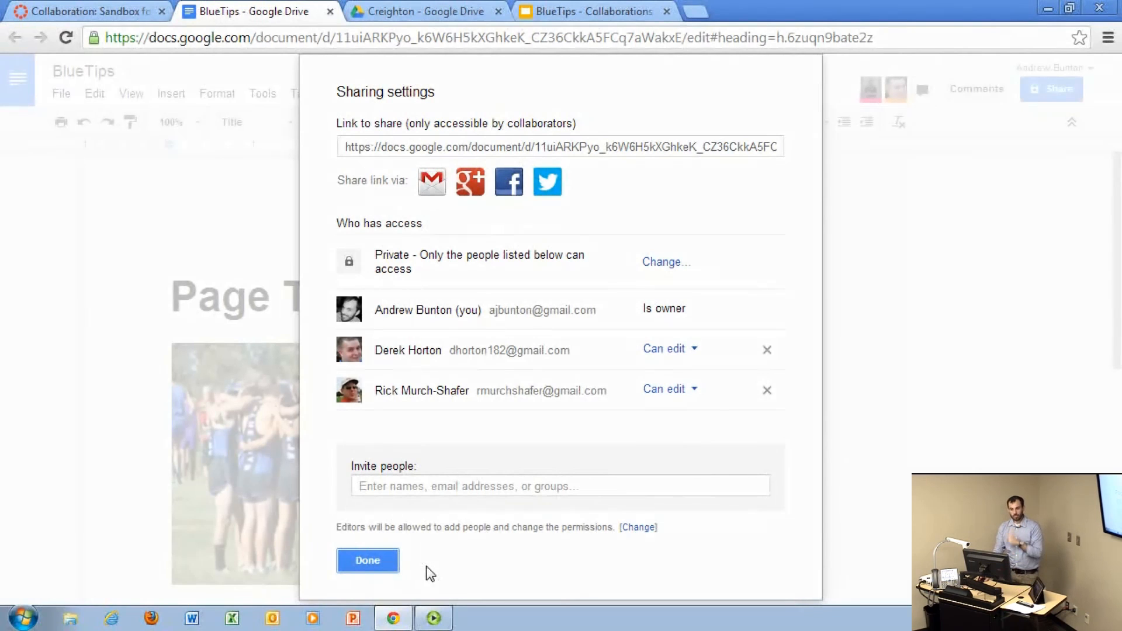
{"action": "left_click", "coordinate": [396, 565]}
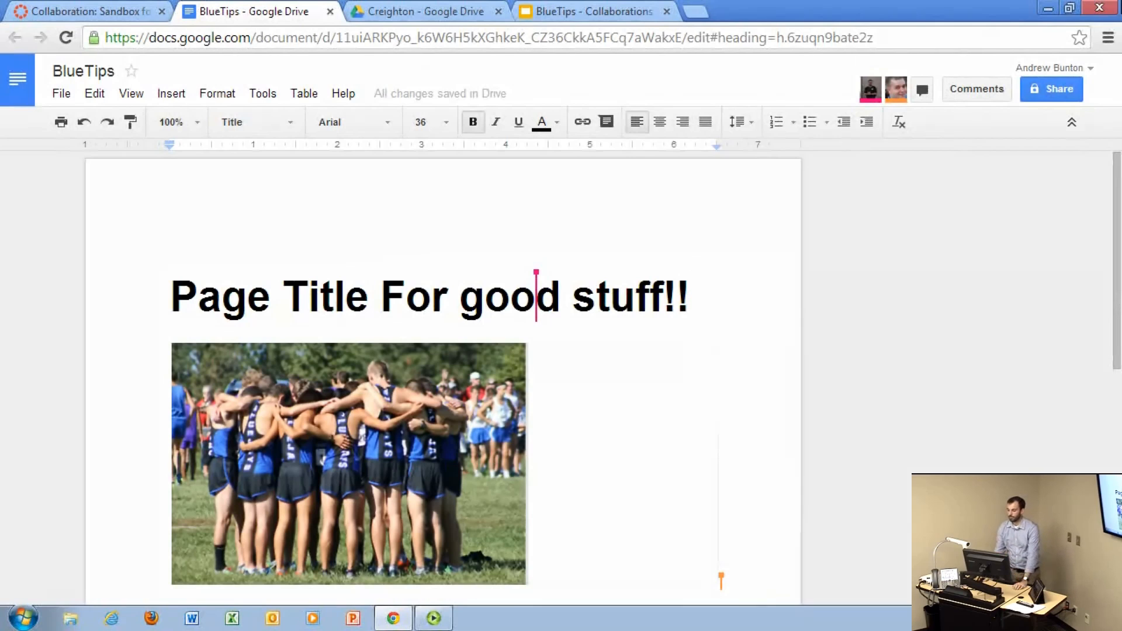
Step: Return to the BlueLine course, start a new collaboration and display the course groups available as collaborators
{"action": "left_click", "coordinate": [1075, 89]}
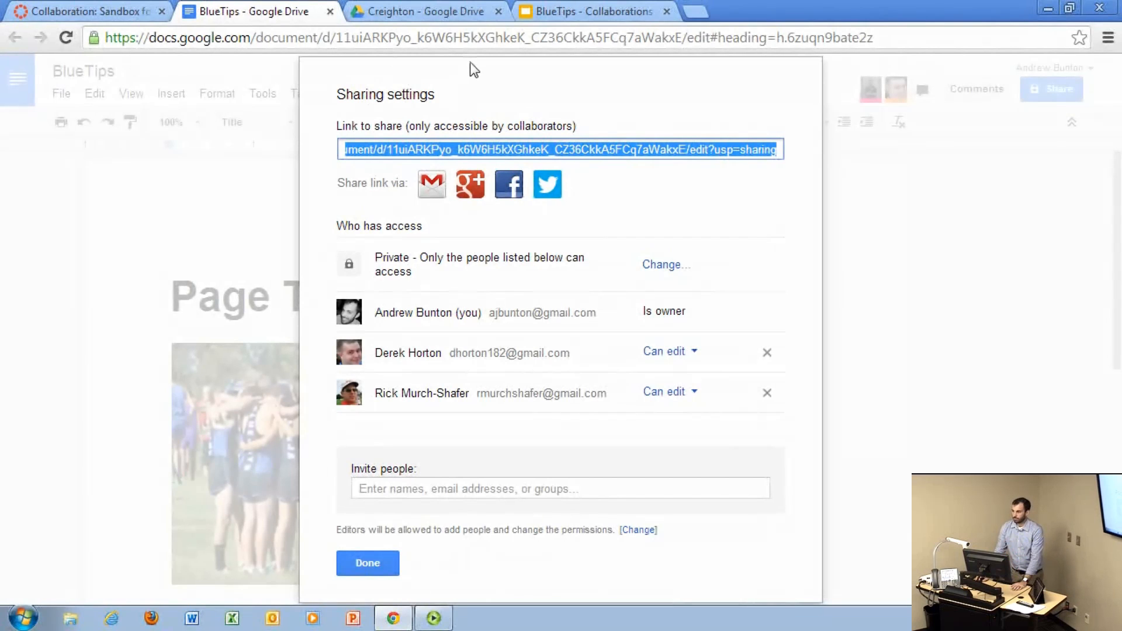
{"action": "left_click", "coordinate": [54, 8]}
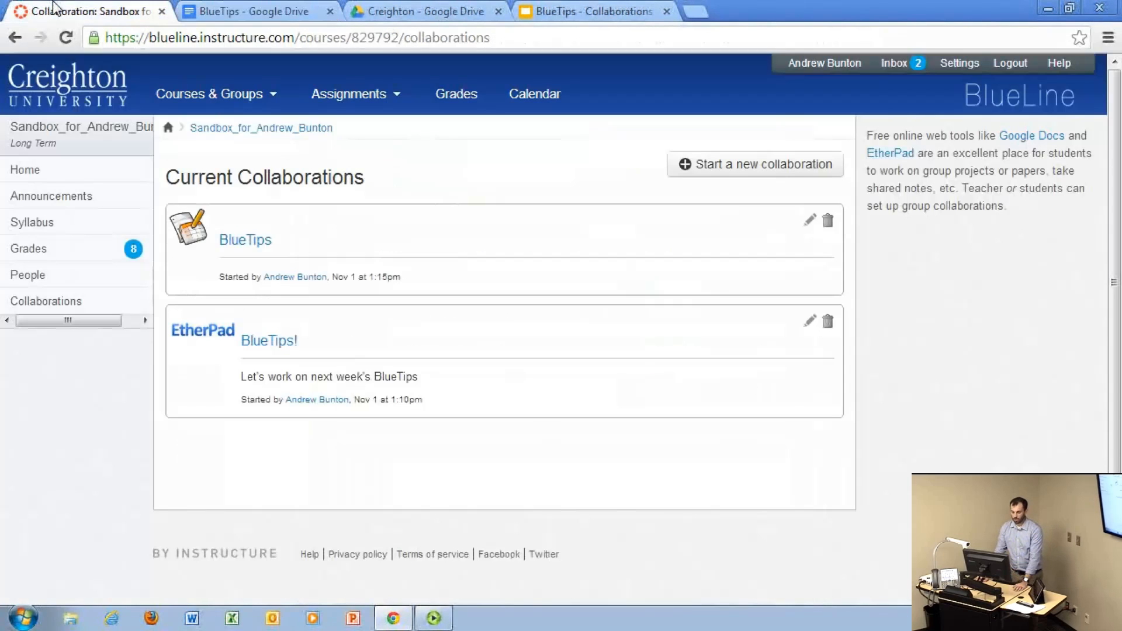
{"action": "left_click", "coordinate": [791, 164]}
{"action": "scroll", "coordinate": [304, 327], "scroll_direction": "down", "scroll_amount": 1}
{"action": "left_click", "coordinate": [295, 316]}
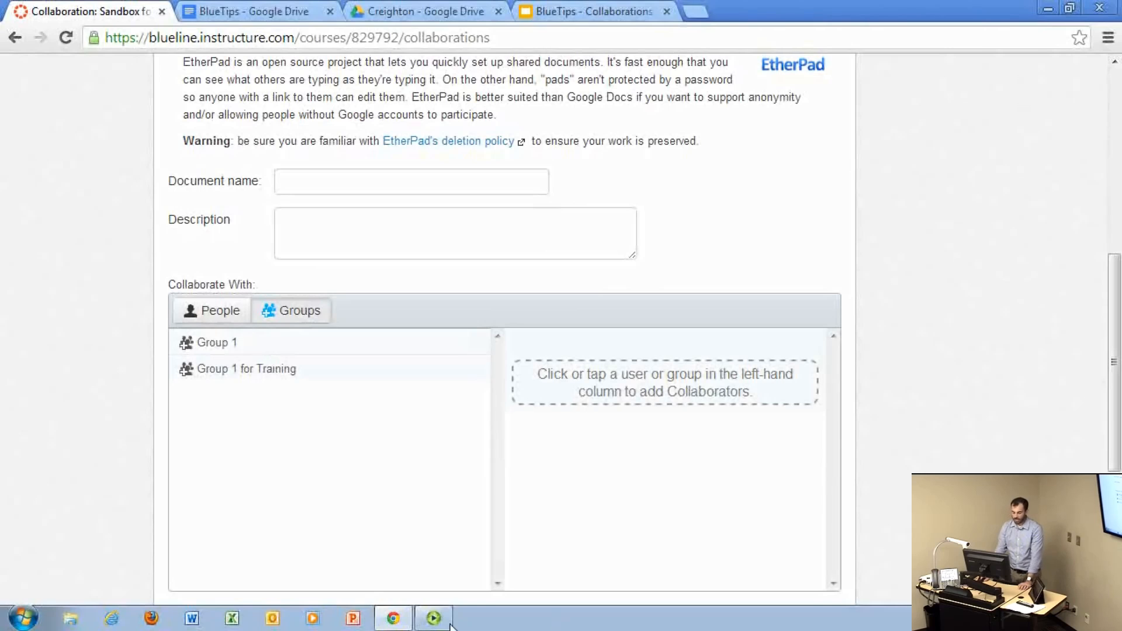
Step: Switch to the Panopto Focus recording controls
{"action": "left_click", "coordinate": [426, 625]}
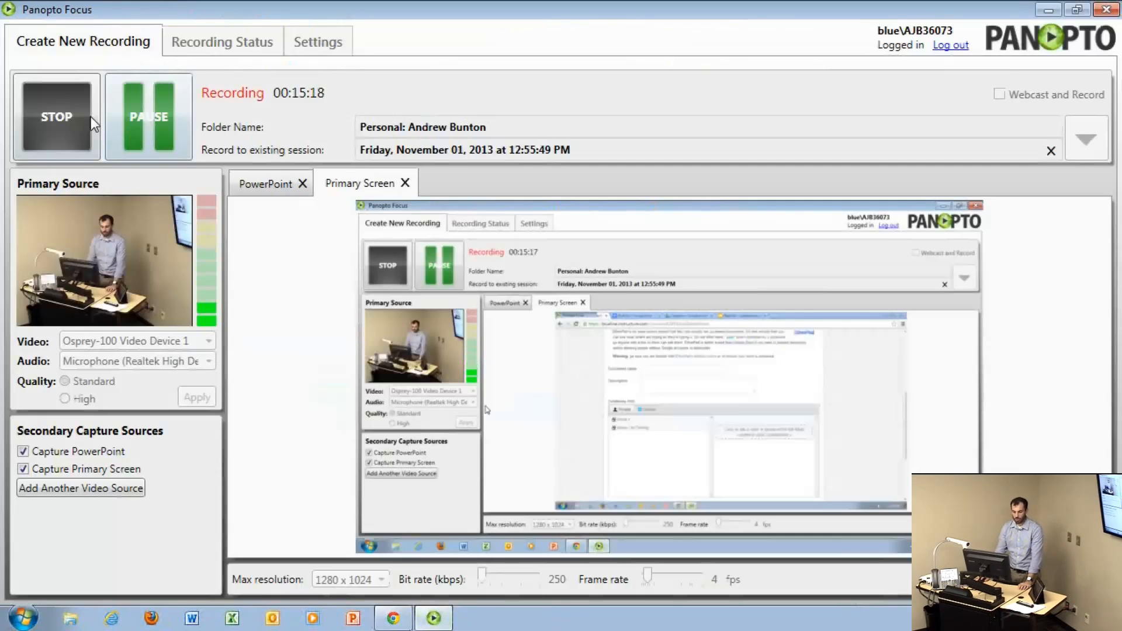